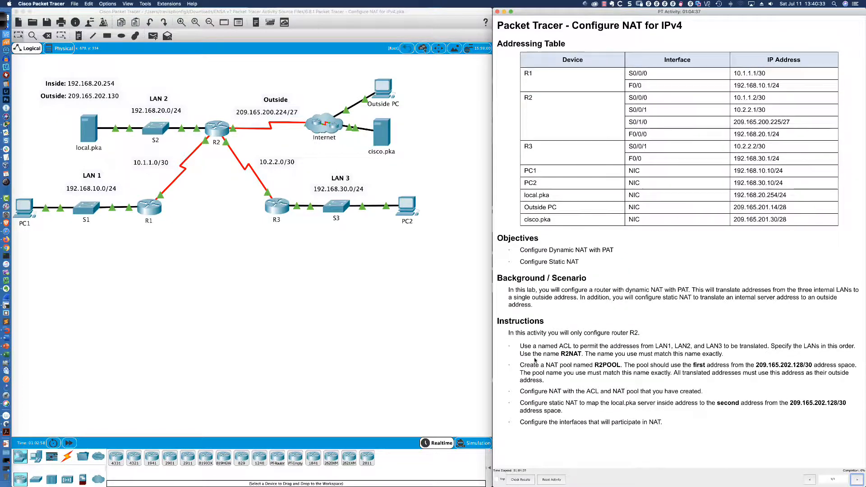
{"action": "left_click_drag", "start_coordinate": [521, 364], "coordinate": [554, 379]}
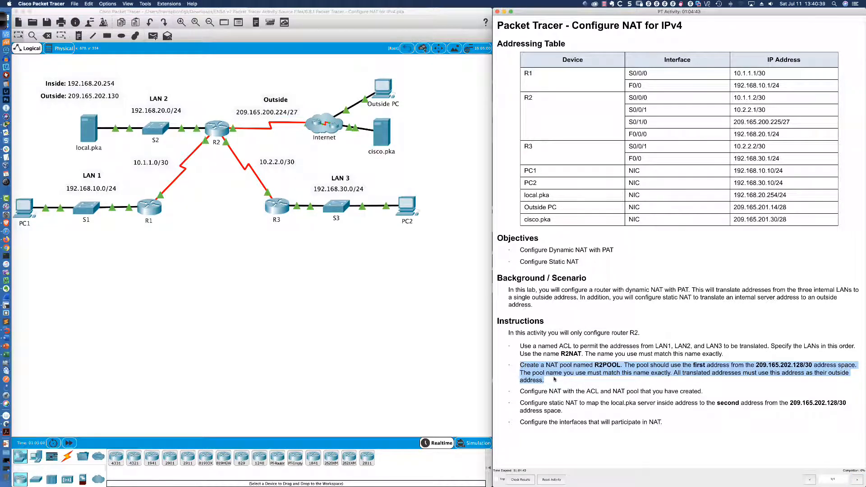
{"action": "left_click", "coordinate": [552, 380]}
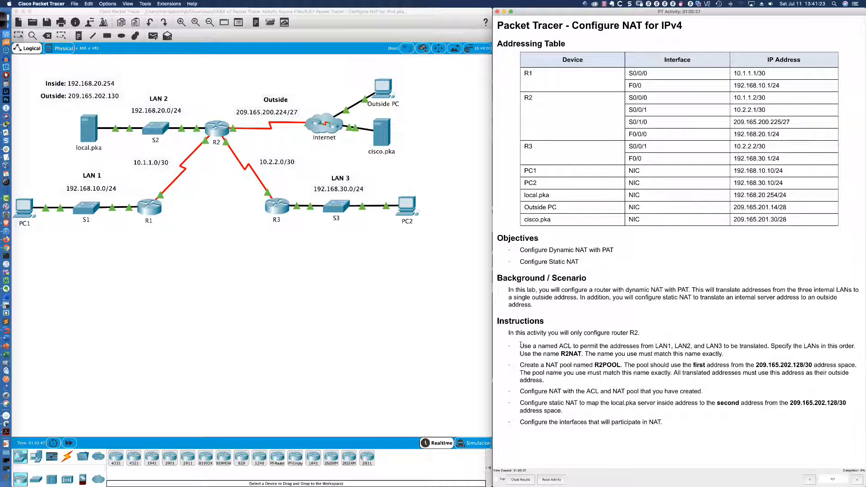
{"action": "left_click_drag", "start_coordinate": [521, 345], "coordinate": [724, 355]}
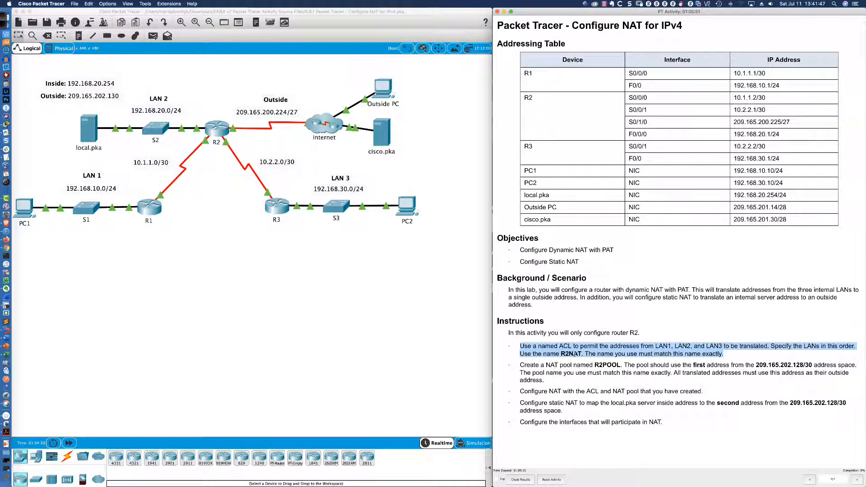
- Open router R2's window, place and widen it beneath the topology, and display its command-line interface
{"action": "left_click", "coordinate": [215, 130]}
{"action": "left_click", "coordinate": [216, 130]}
{"action": "left_click_drag", "start_coordinate": [380, 145], "coordinate": [61, 230]}
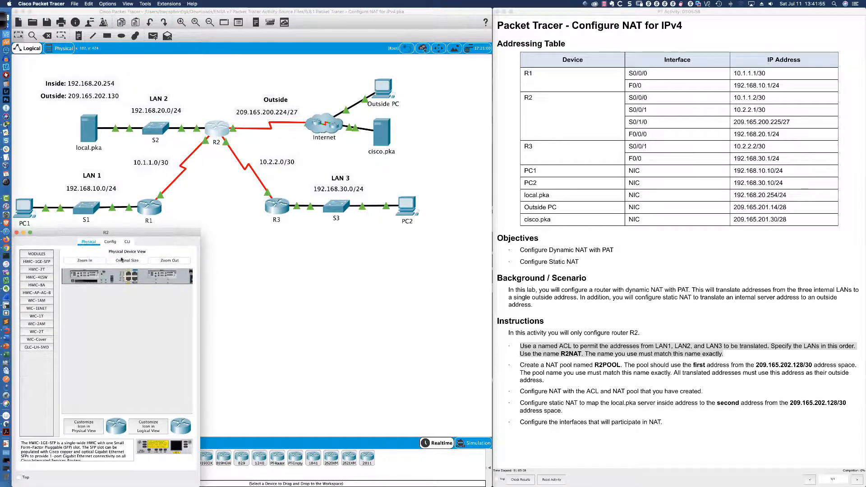
{"action": "left_click_drag", "start_coordinate": [201, 279], "coordinate": [494, 271]}
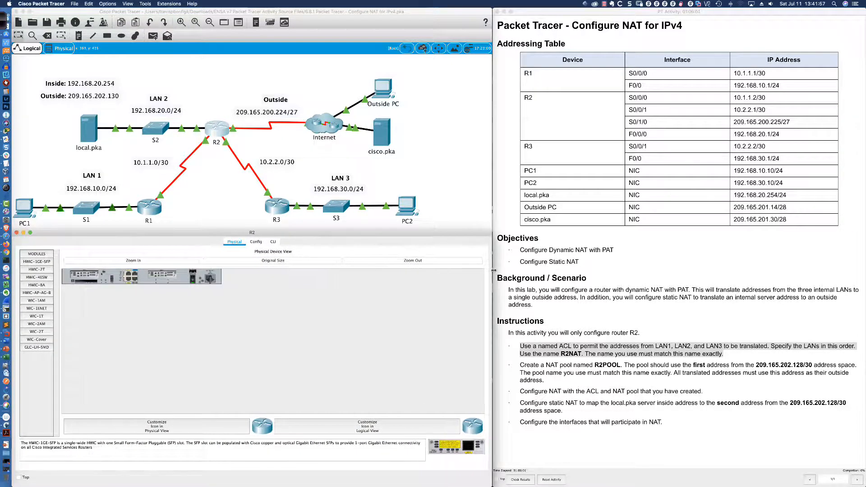
{"action": "left_click", "coordinate": [273, 242]}
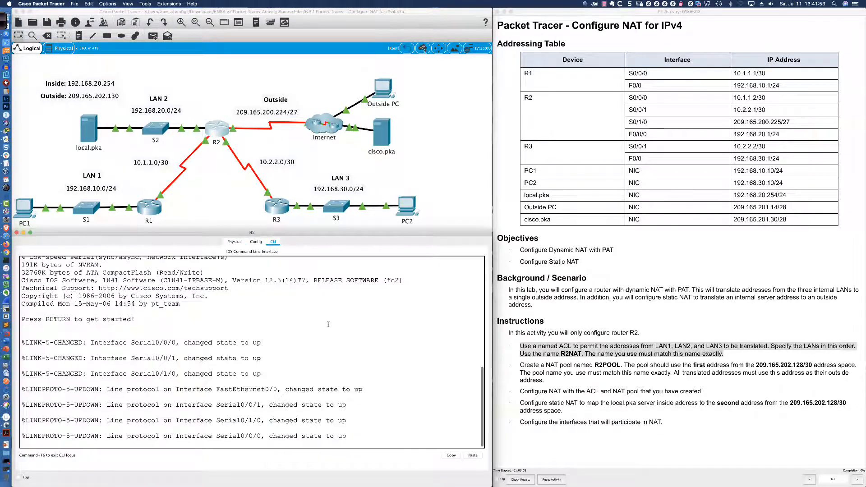
- Start the R2 console session and enter global configuration mode through privileged EXEC mode
{"action": "key", "text": "Return"}
{"action": "key", "text": "Return"}
{"action": "key", "text": "Return"}
{"action": "key", "text": "Return"}
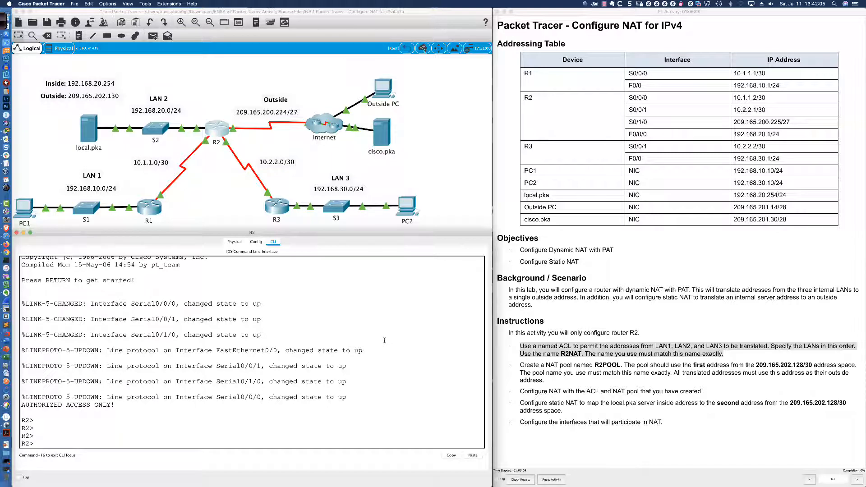
{"action": "key", "text": "Return"}
{"action": "key", "text": "Return"}
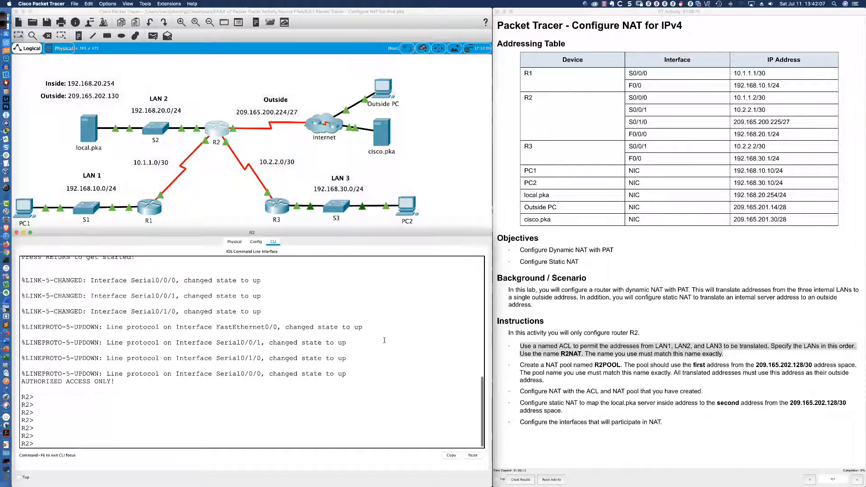
{"action": "type", "text": "en"}
{"action": "key", "text": "Tab"}
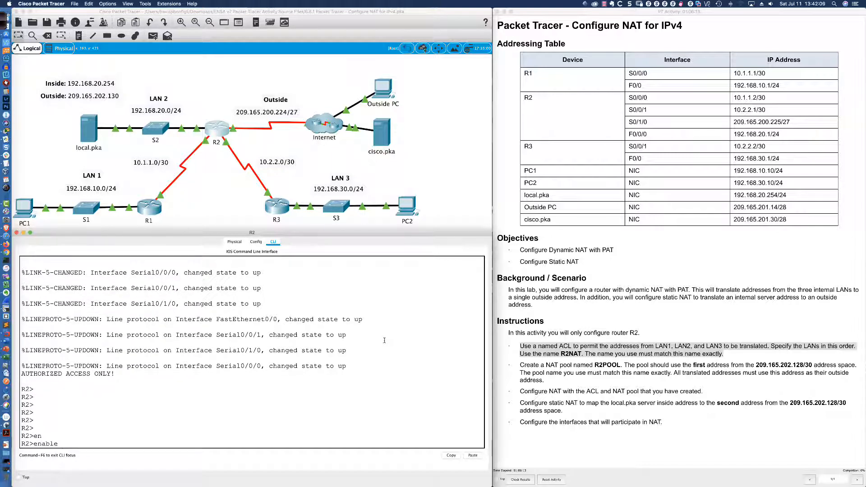
{"action": "key", "text": "Return"}
{"action": "type", "text": "conft"}
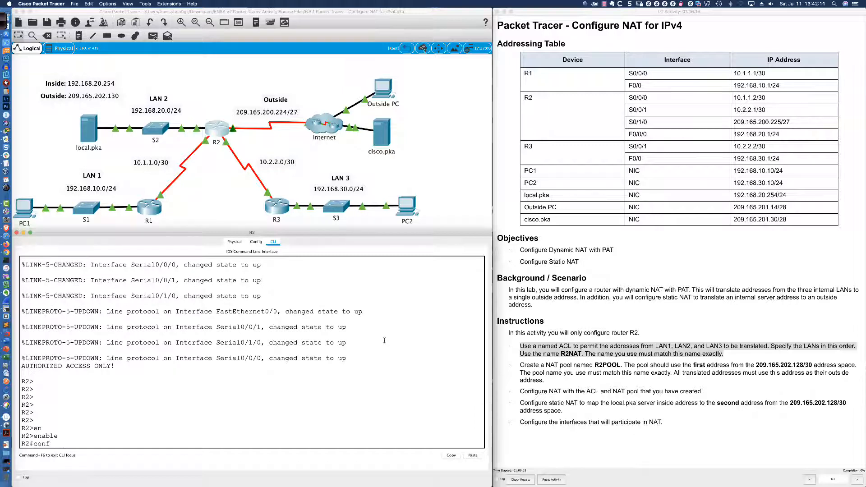
{"action": "key", "text": "Tab"}
{"action": "key", "text": "Return"}
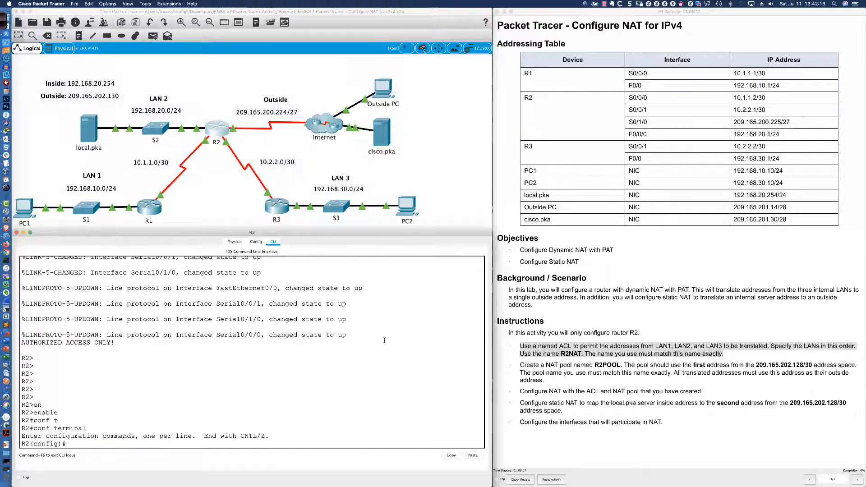
{"action": "key", "text": "Return"}
{"action": "key", "text": "Return"}
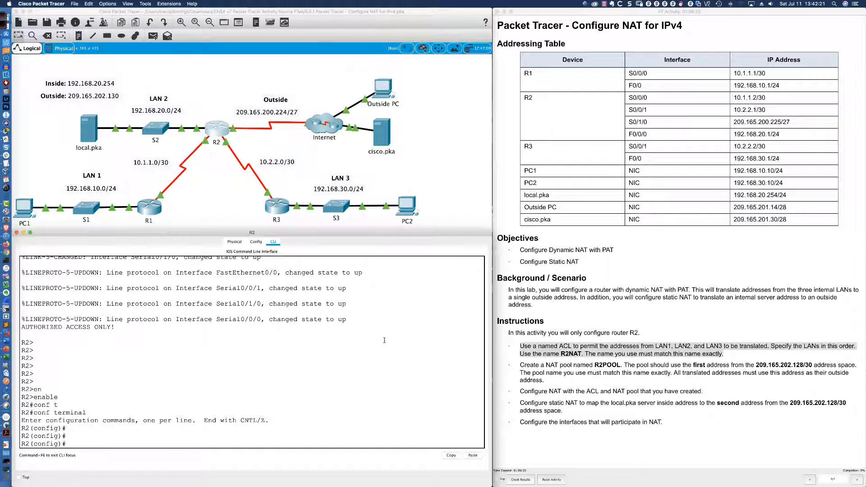
{"action": "type", "text": "acces"}
{"action": "key", "text": "Tab"}
{"action": "type", "text": "?"}
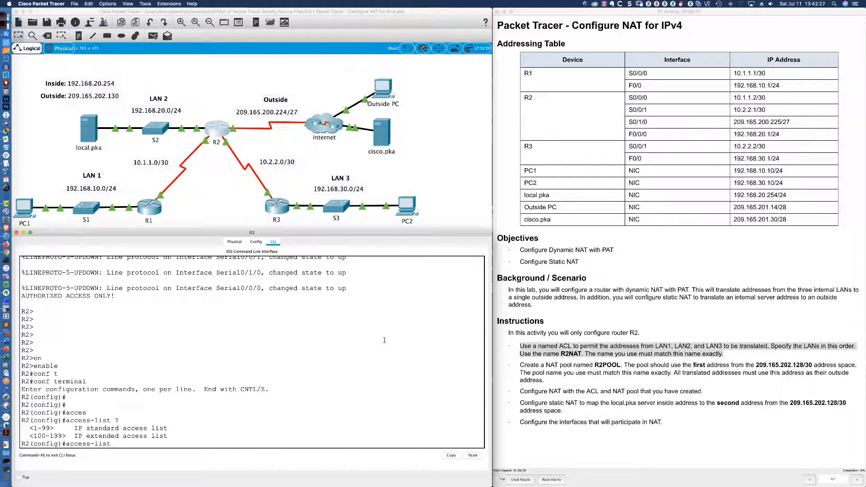
{"action": "key", "text": "BackSpace"}
{"action": "key", "text": "BackSpace"}
{"action": "key", "text": "BackSpace"}
{"action": "key", "text": "BackSpace"}
{"action": "key", "text": "BackSpace"}
{"action": "key", "text": "BackSpace"}
{"action": "key", "text": "BackSpace"}
{"action": "key", "text": "BackSpace"}
{"action": "key", "text": "BackSpace"}
{"action": "key", "text": "BackSpace"}
{"action": "key", "text": "BackSpace"}
{"action": "key", "text": "BackSpace"}
- Create a standard named IP access list called R2NAT on R2
{"action": "type", "text": "ip acc"}
{"action": "key", "text": "Tab"}
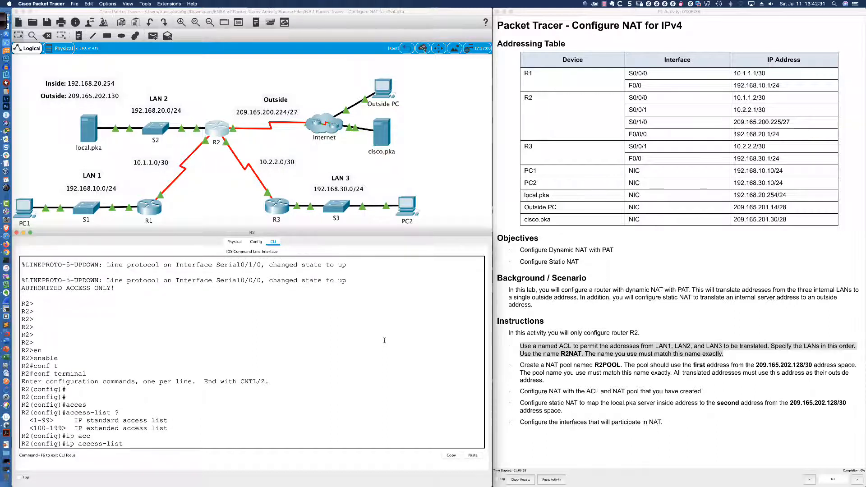
{"action": "type", "text": "st"}
{"action": "key", "text": "Tab"}
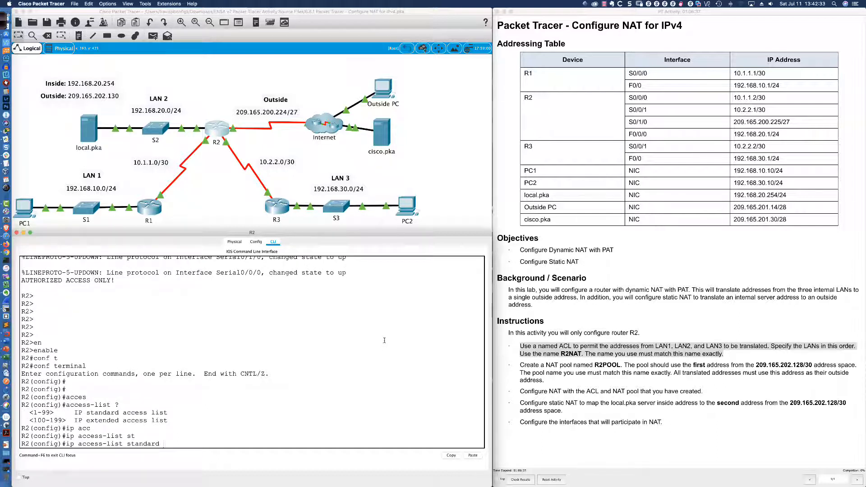
{"action": "type", "text": "R2NAT"}
{"action": "key", "text": "Return"}
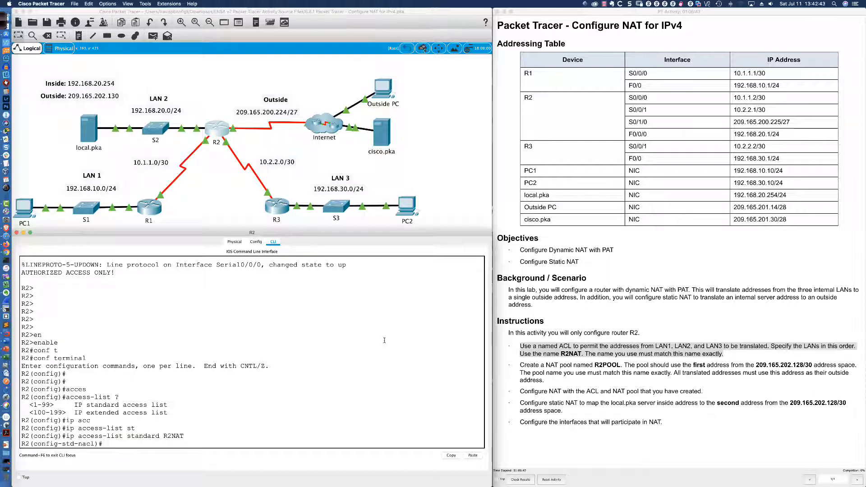
- Add a permit entry for LAN 1, network 192.168.10.0 with wildcard mask 0.0.0.255, to the R2NAT list
{"action": "type", "text": "permit 1"}
{"action": "type", "text": "92.168.10.0 0."}
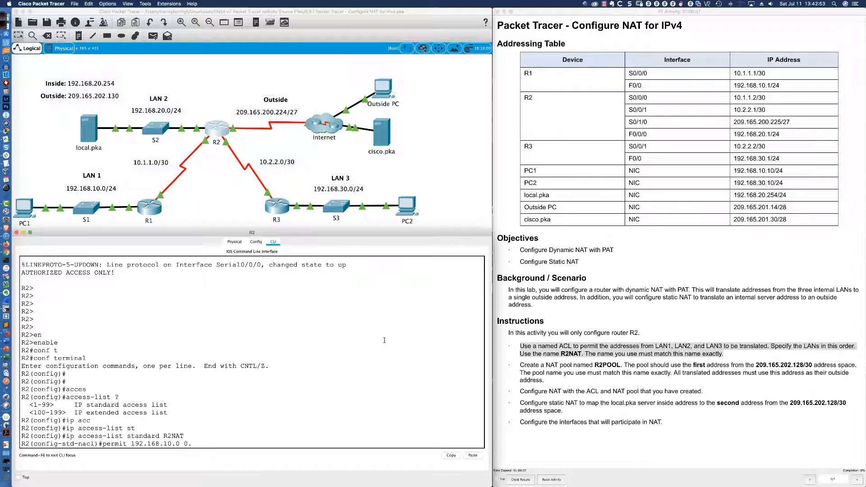
{"action": "type", "text": "0.0.255"}
{"action": "key", "text": "Return"}
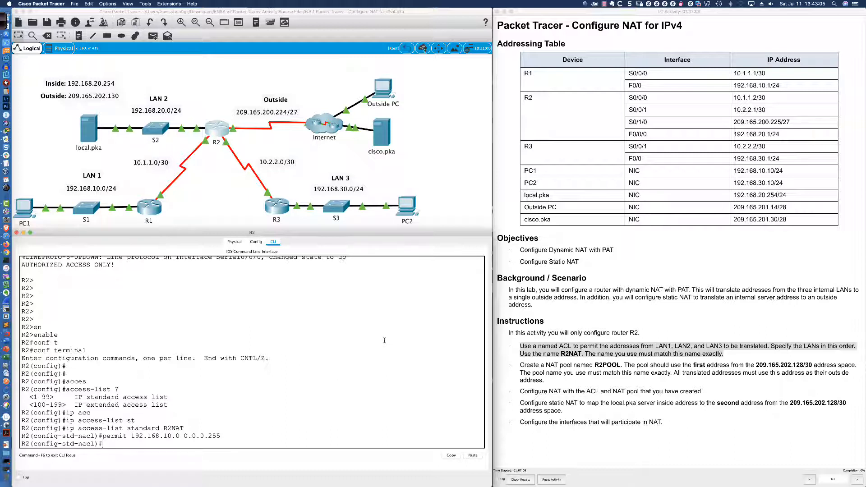
- Add a permit entry for LAN 2, network 192.168.20.0 with wildcard mask 0.0.0.255, to the R2NAT list
{"action": "key", "text": "Up"}
{"action": "key", "text": "Left"}
{"action": "key", "text": "Left"}
{"action": "key", "text": "Left"}
{"action": "key", "text": "Left"}
{"action": "key", "text": "Left"}
{"action": "key", "text": "Left"}
{"action": "key", "text": "Left"}
{"action": "key", "text": "Left"}
{"action": "key", "text": "Left"}
{"action": "key", "text": "BackSpace"}
{"action": "type", "text": "2"}
{"action": "key", "text": "Return"}
- Permit LAN 3, network 192.168.30.0 with wildcard mask 0.0.0.255, in the R2NAT list and return to global configuration mode
{"action": "key", "text": "Up"}
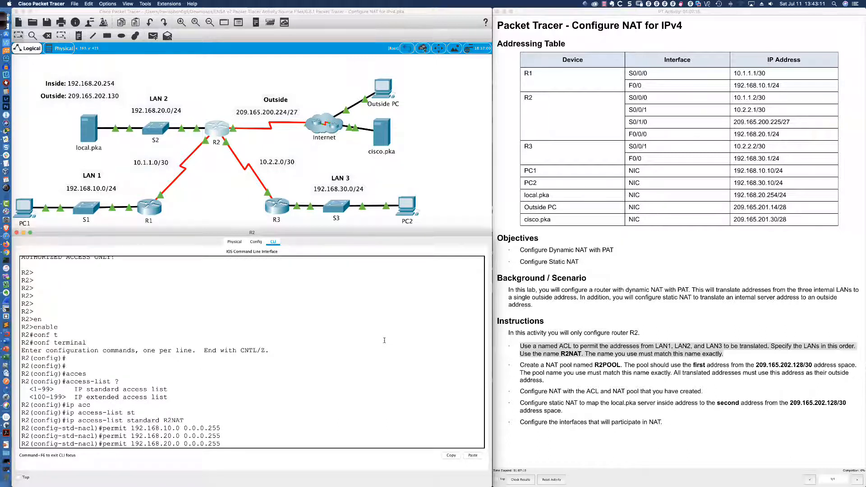
{"action": "key", "text": "Left"}
{"action": "key", "text": "Left"}
{"action": "key", "text": "Left"}
{"action": "key", "text": "Left"}
{"action": "key", "text": "Left"}
{"action": "key", "text": "Left"}
{"action": "key", "text": "Left"}
{"action": "key", "text": "Left"}
{"action": "key", "text": "Left"}
{"action": "key", "text": "Left"}
{"action": "key", "text": "Left"}
{"action": "key", "text": "Left"}
{"action": "key", "text": "Left"}
{"action": "key", "text": "BackSpace"}
{"action": "type", "text": "3"}
{"action": "key", "text": "Return"}
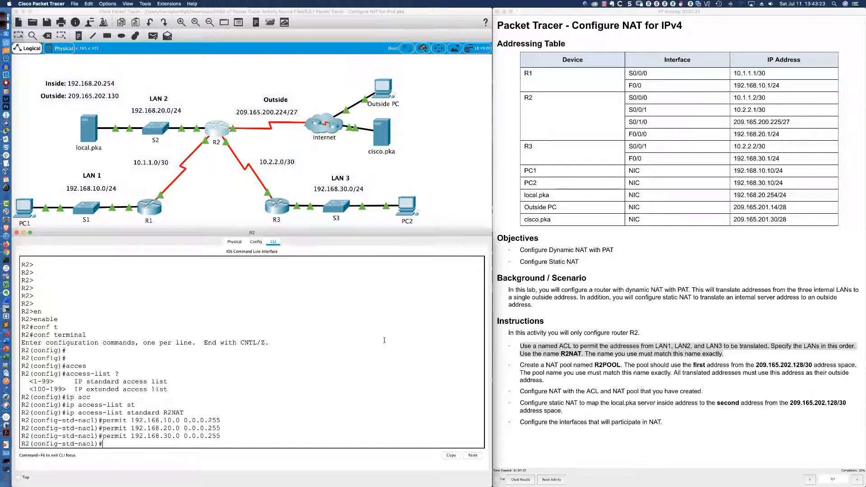
{"action": "type", "text": "exit"}
{"action": "key", "text": "Return"}
{"action": "key", "text": "Return"}
{"action": "key", "text": "Return"}
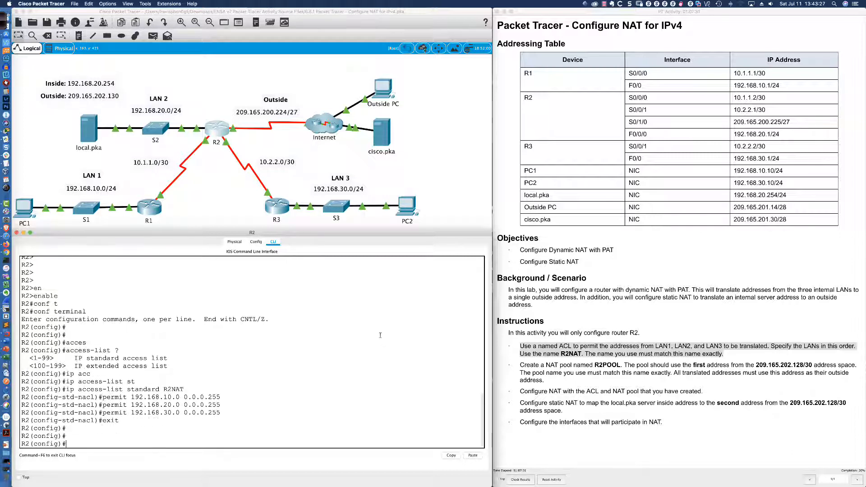
{"action": "left_click", "coordinate": [521, 365]}
{"action": "left_click_drag", "start_coordinate": [521, 365], "coordinate": [549, 380]}
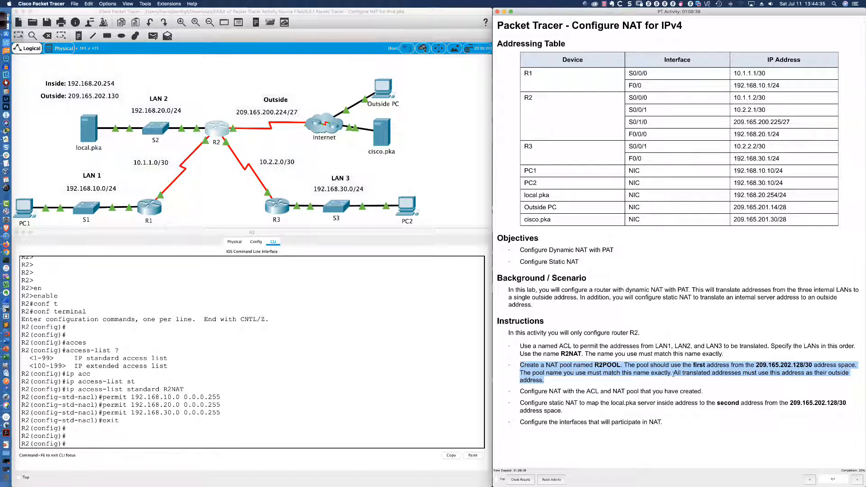
{"action": "left_click", "coordinate": [693, 373]}
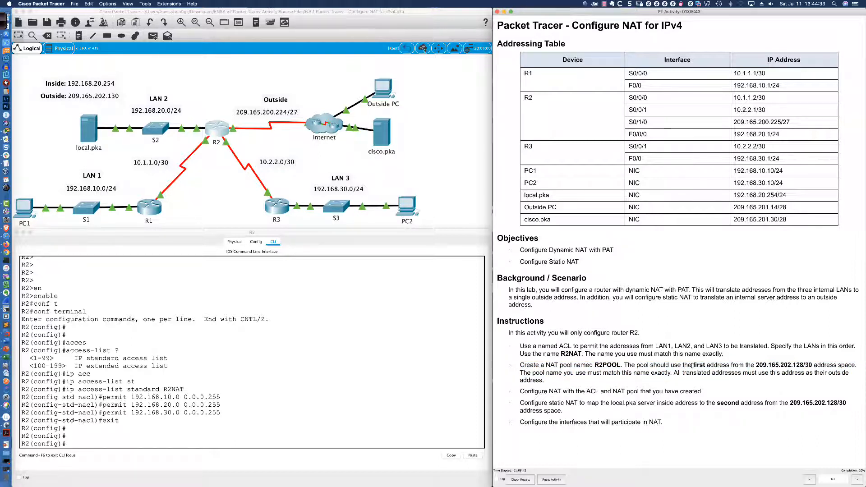
{"action": "left_click_drag", "start_coordinate": [692, 366], "coordinate": [707, 366]}
{"action": "left_click", "coordinate": [702, 366]}
- Begin the ip nat pool command for a pool named R2POOL with start address 209.165.202.129
{"action": "left_click", "coordinate": [90, 444]}
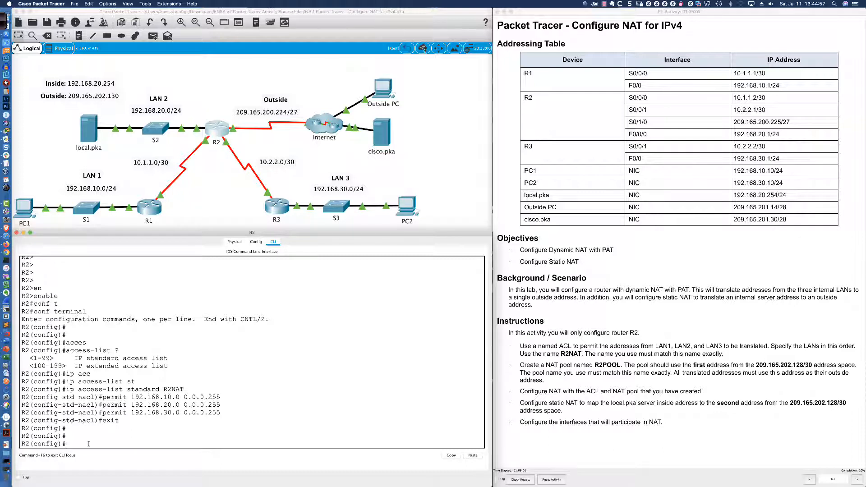
{"action": "type", "text": "ip nat pool R2POOL ?"}
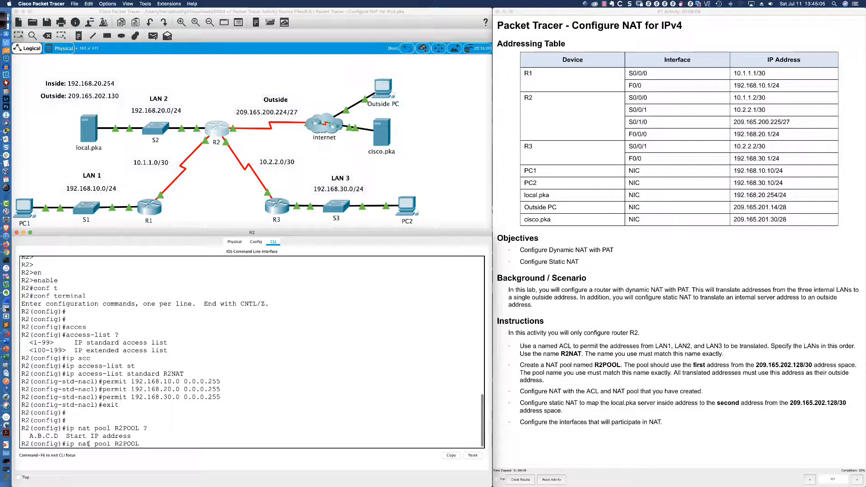
{"action": "type", "text": "209.1"}
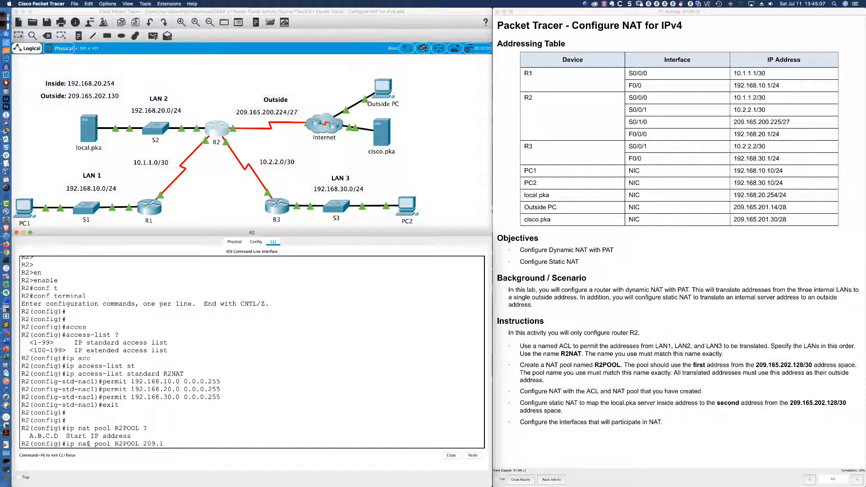
{"action": "type", "text": "65.202.129"}
{"action": "type", "text": "netmask ?"}
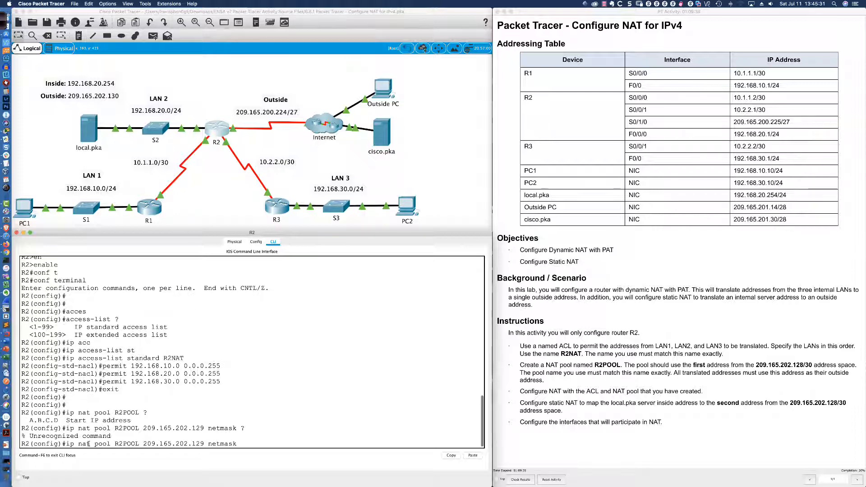
{"action": "key", "text": "BackSpace"}
{"action": "key", "text": "BackSpace"}
{"action": "key", "text": "BackSpace"}
{"action": "key", "text": "BackSpace"}
{"action": "key", "text": "BackSpace"}
{"action": "key", "text": "BackSpace"}
{"action": "key", "text": "BackSpace"}
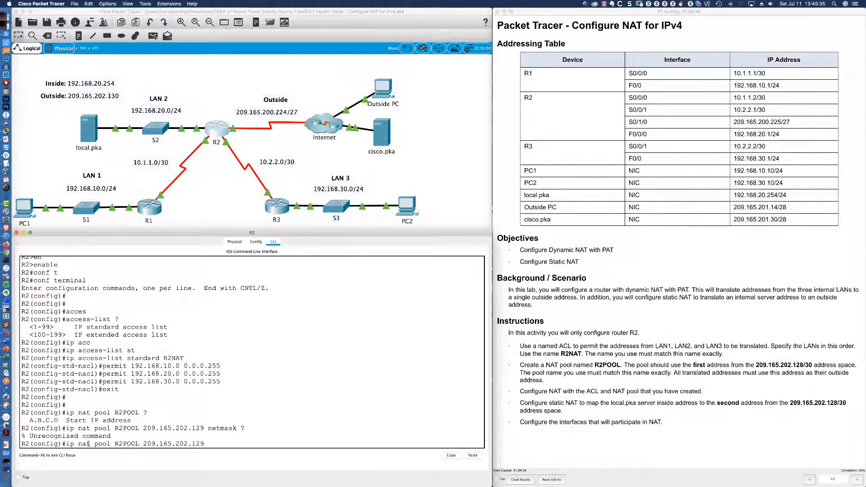
- Check the next expected pool parameter and enter 209.165.202.129 as the end address of R2POOL
{"action": "type", "text": "?"}
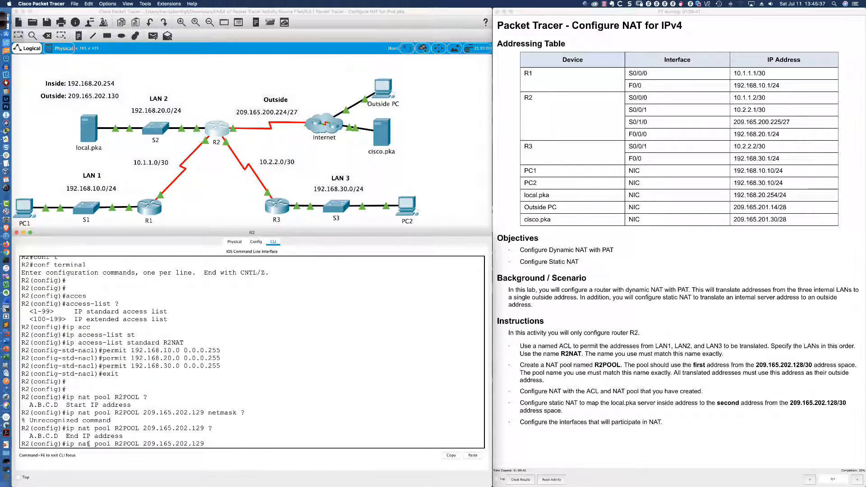
{"action": "type", "text": "209.165."}
{"action": "type", "text": "202"}
{"action": "type", "text": ".129"}
- Complete the R2POOL command with netmask 255.255.255.252 and submit it
{"action": "type", "text": "net"}
{"action": "key", "text": "Tab"}
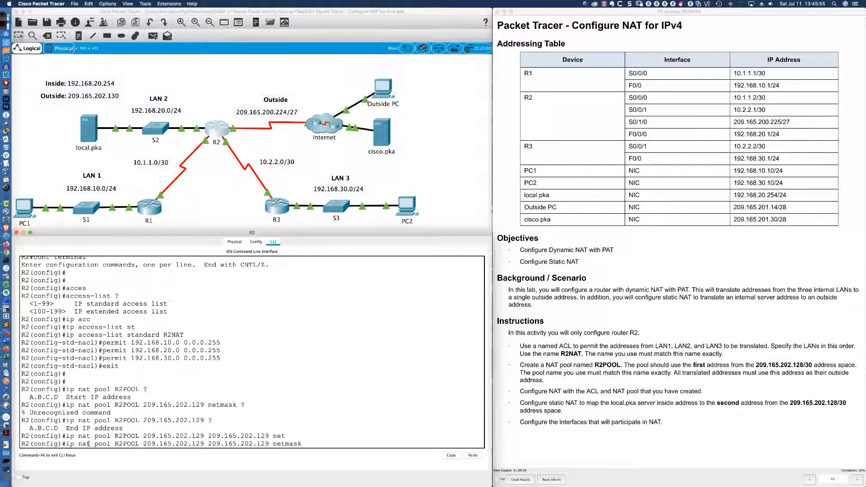
{"action": "type", "text": "255.255.255.255"}
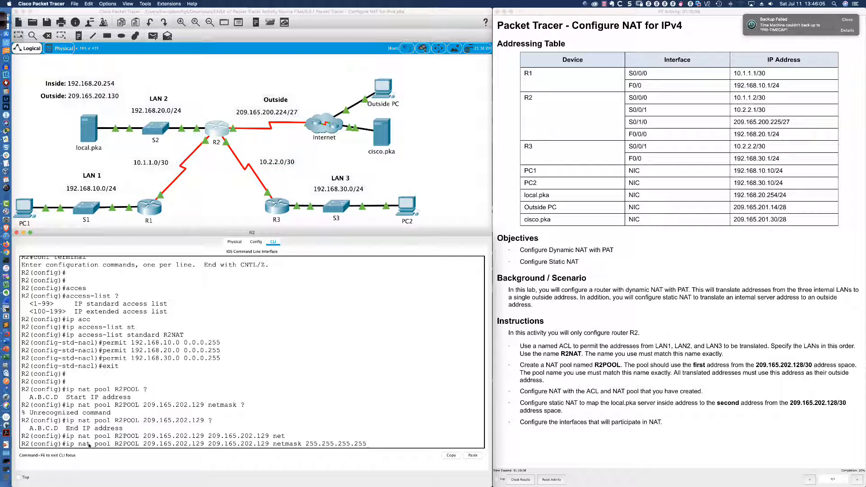
{"action": "key", "text": "BackSpace"}
{"action": "type", "text": "2"}
{"action": "left_click_drag", "start_coordinate": [367, 444], "coordinate": [306, 444]}
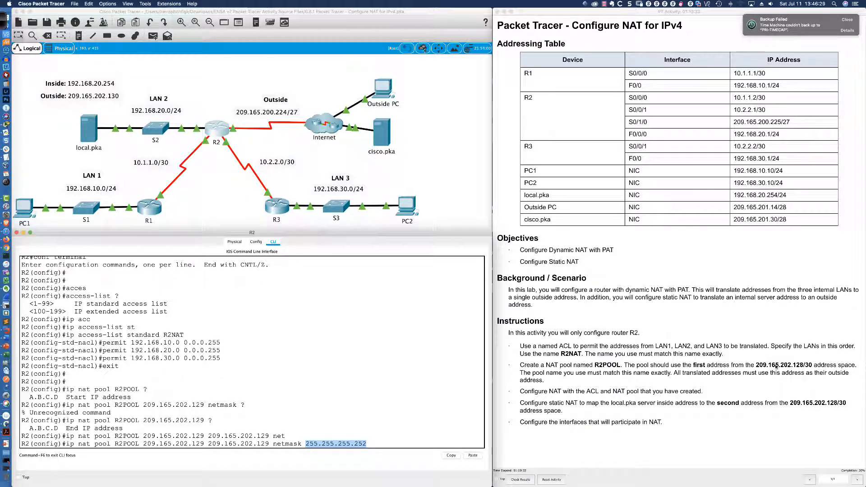
{"action": "left_click", "coordinate": [390, 443]}
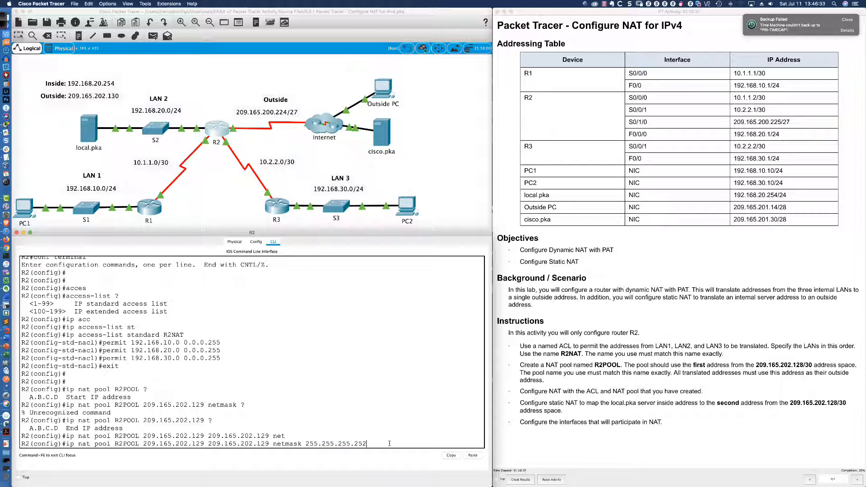
{"action": "key", "text": "Return"}
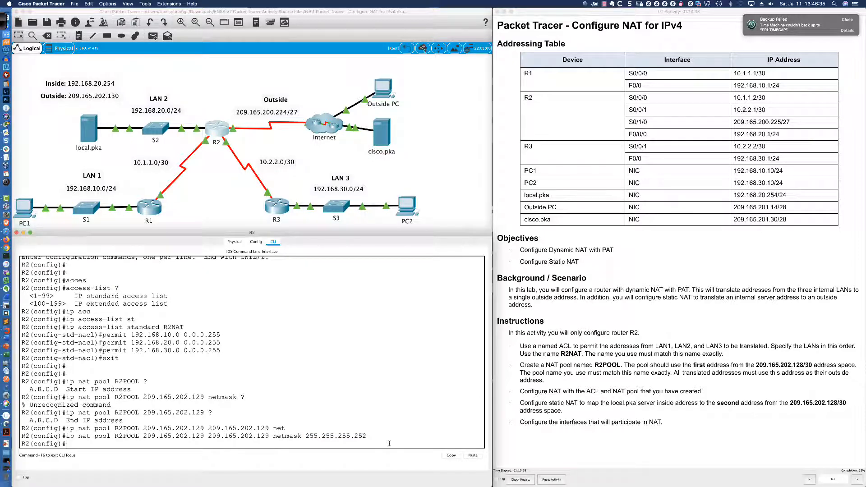
{"action": "key", "text": "Return"}
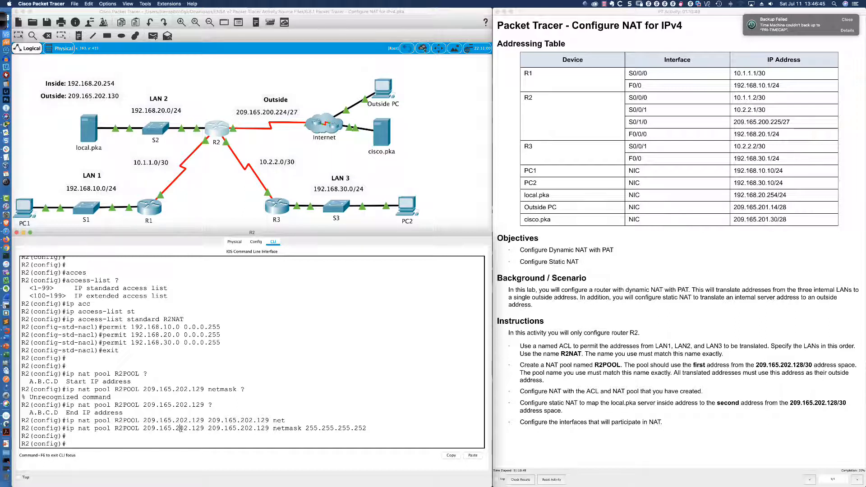
- Review the R2POOL start and end addresses and the instruction on configuring NAT with the ACL and pool
{"action": "left_click_drag", "start_coordinate": [181, 428], "coordinate": [204, 428]}
{"action": "left_click_drag", "start_coordinate": [143, 428], "coordinate": [269, 429]}
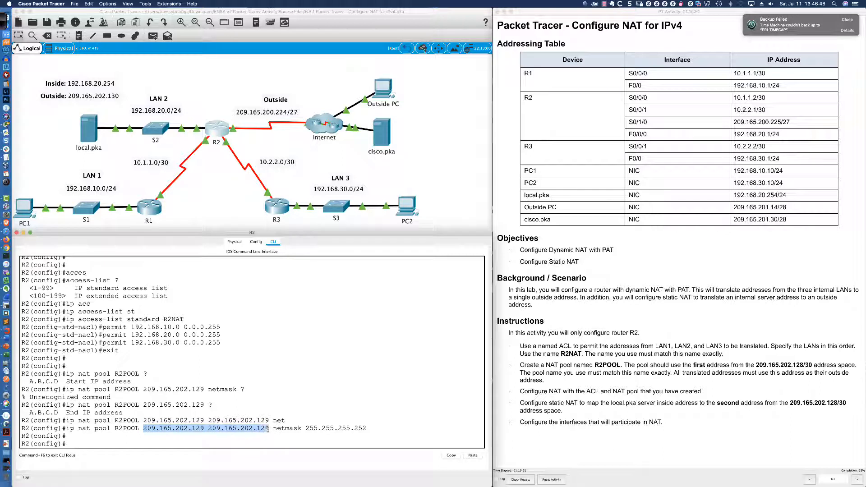
{"action": "left_click", "coordinate": [247, 444]}
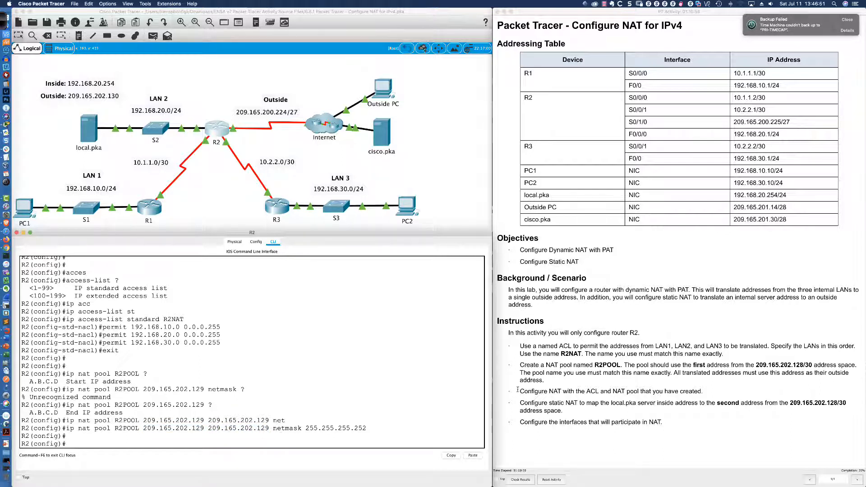
{"action": "left_click_drag", "start_coordinate": [518, 390], "coordinate": [603, 392]}
{"action": "left_click_drag", "start_coordinate": [685, 392], "coordinate": [706, 395]}
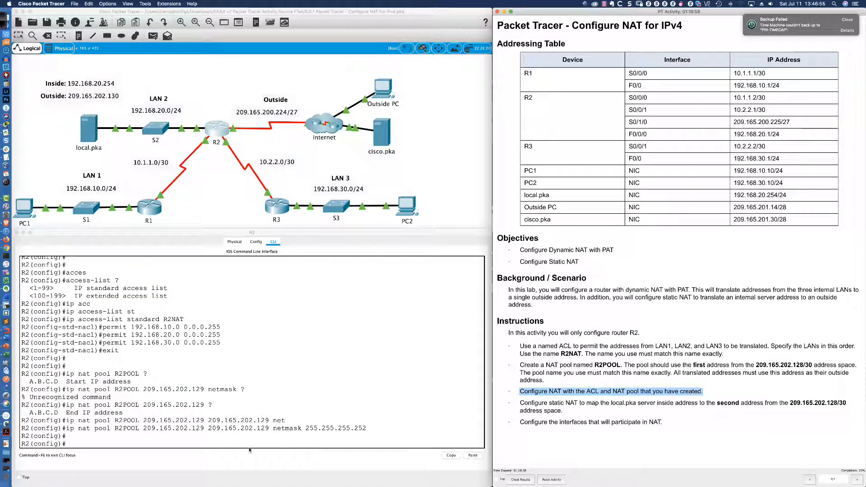
{"action": "left_click", "coordinate": [166, 444]}
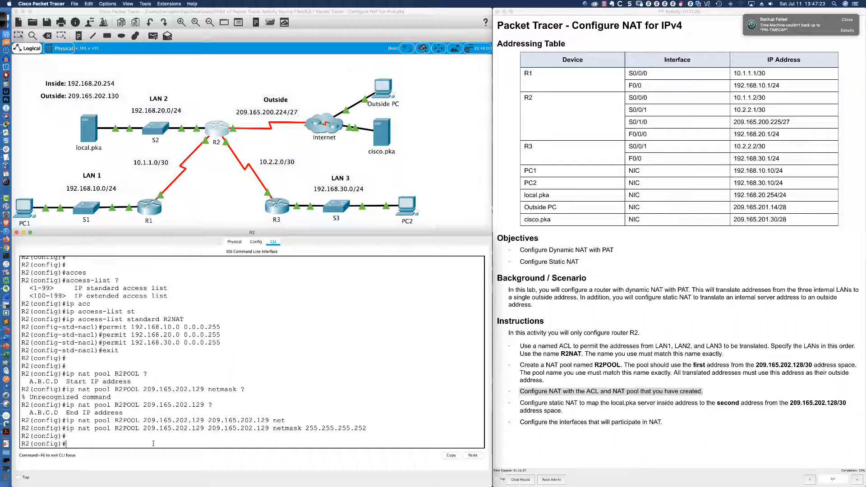
{"action": "left_click_drag", "start_coordinate": [143, 428], "coordinate": [200, 429]}
- Begin the dynamic NAT rule in global configuration mode with the command ip nat inside source list
{"action": "left_click", "coordinate": [147, 444]}
{"action": "type", "text": "ip nat sour"}
{"action": "key", "text": "Tab"}
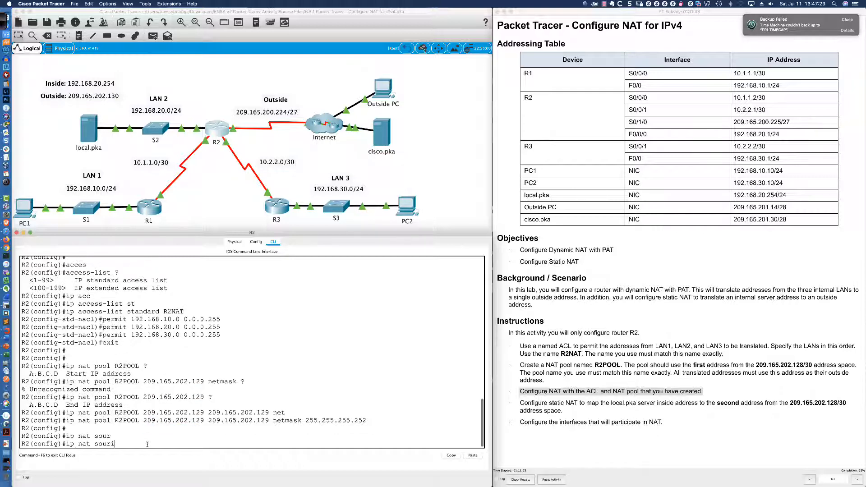
{"action": "key", "text": "BackSpace"}
{"action": "key", "text": "BackSpace"}
{"action": "key", "text": "BackSpace"}
{"action": "key", "text": "BackSpace"}
{"action": "key", "text": "BackSpace"}
{"action": "key", "text": "BackSpace"}
{"action": "key", "text": "BackSpace"}
{"action": "type", "text": "ins"}
{"action": "key", "text": "Tab"}
{"action": "type", "text": "sour"}
{"action": "key", "text": "Tab"}
{"action": "type", "text": "list"}
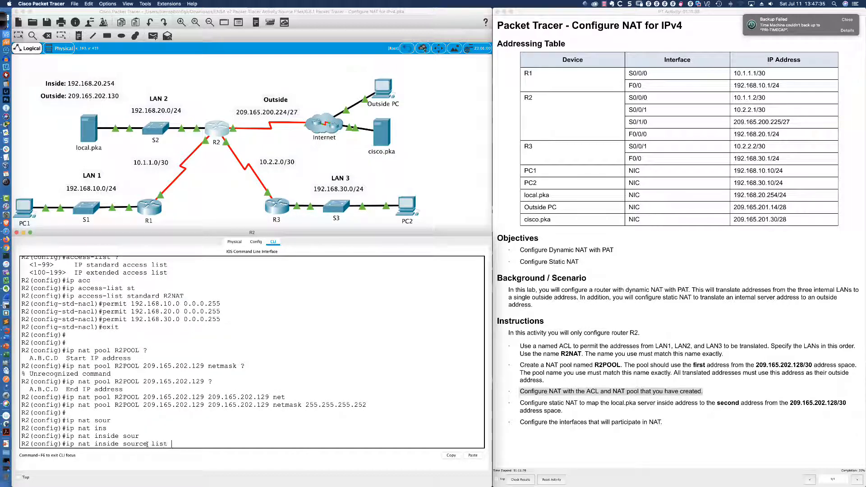
{"action": "type", "text": " 1"}
- Look up the expected list argument, supply access list R2NAT, and query the options that follow it
{"action": "key", "text": "BackSpace"}
{"action": "type", "text": "?"}
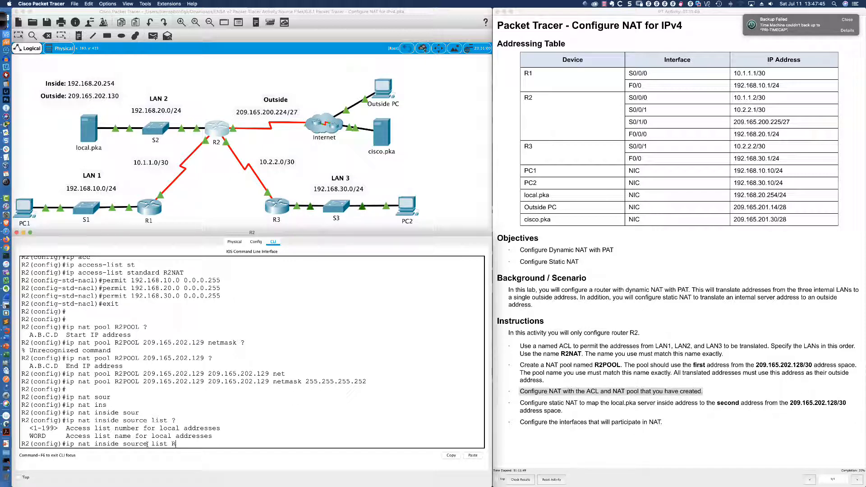
{"action": "type", "text": "R2NAT ?"}
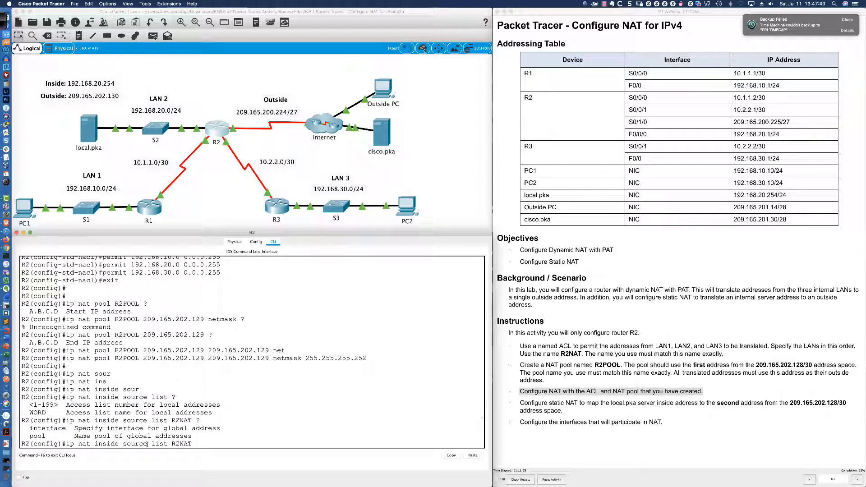
{"action": "type", "text": "pool ?"}
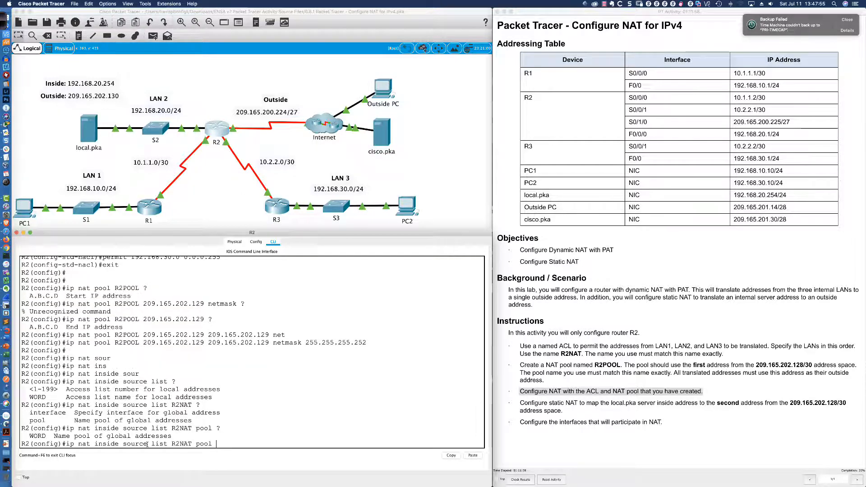
{"action": "type", "text": "R2POOL ?"}
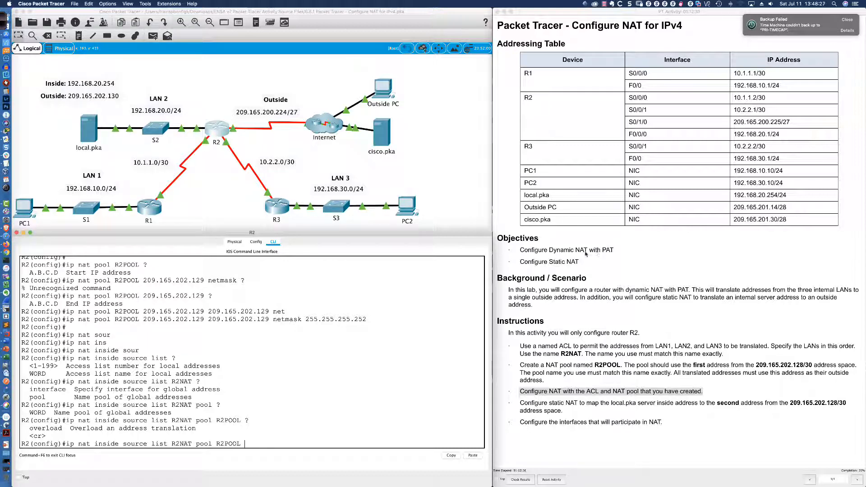
- Check the Dynamic NAT with PAT objective, add the overload keyword to the R2NAT and R2POOL rule, and submit it
{"action": "left_click", "coordinate": [551, 251]}
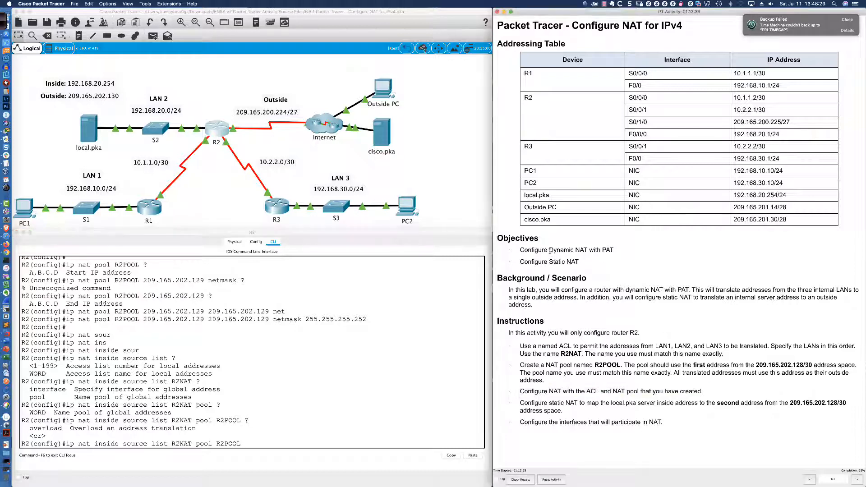
{"action": "left_click_drag", "start_coordinate": [551, 250], "coordinate": [614, 250]}
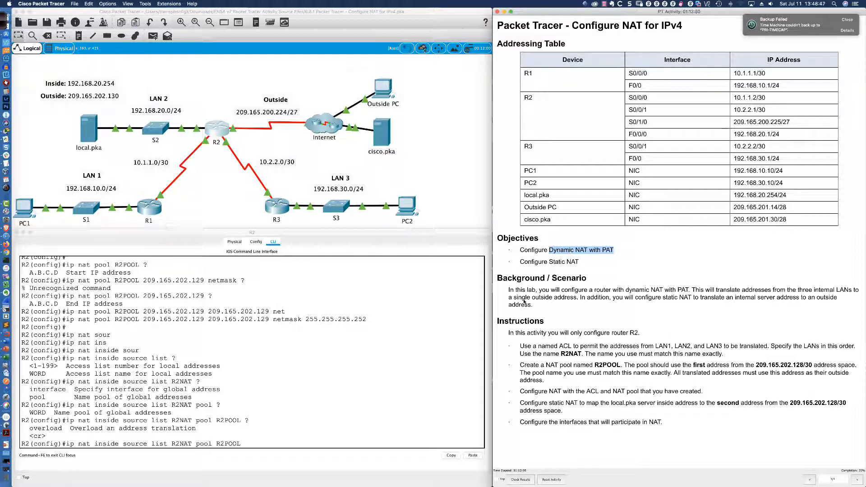
{"action": "left_click", "coordinate": [276, 444]}
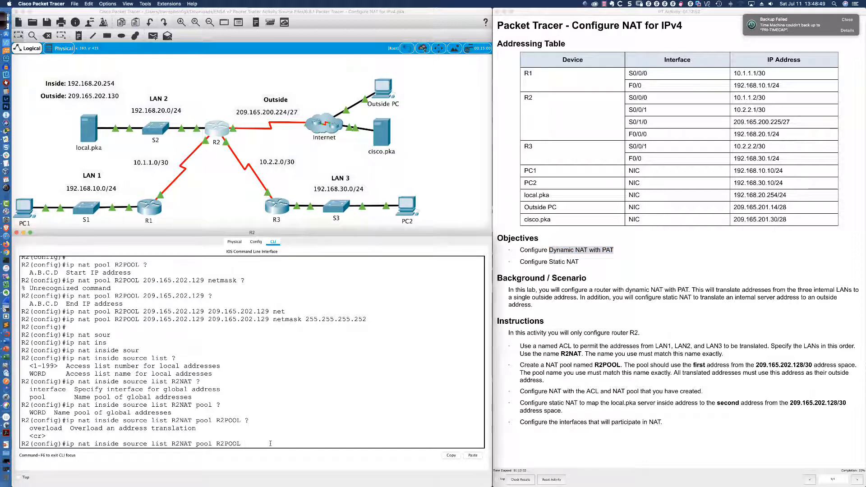
{"action": "type", "text": "overloa"}
{"action": "key", "text": "Tab"}
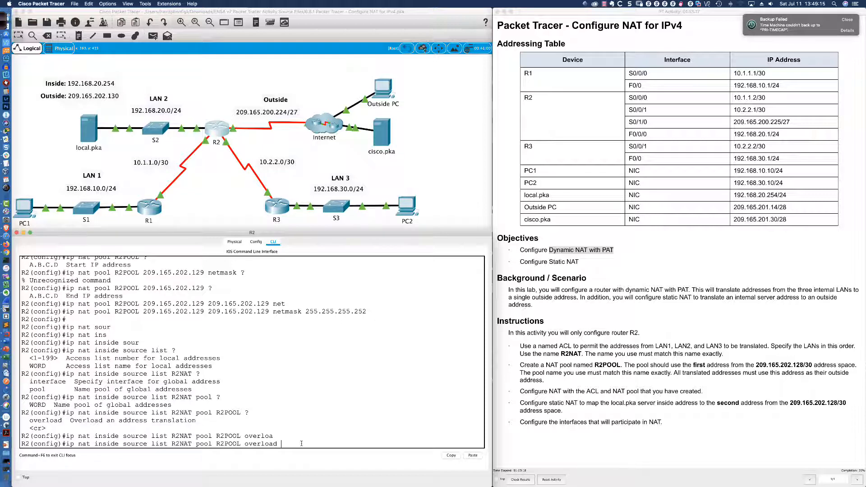
{"action": "key", "text": "Return"}
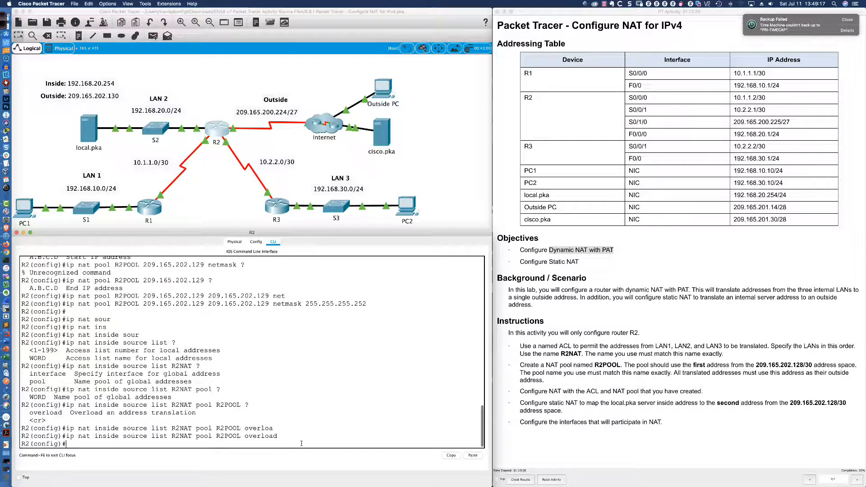
{"action": "key", "text": "Return"}
{"action": "key", "text": "Return"}
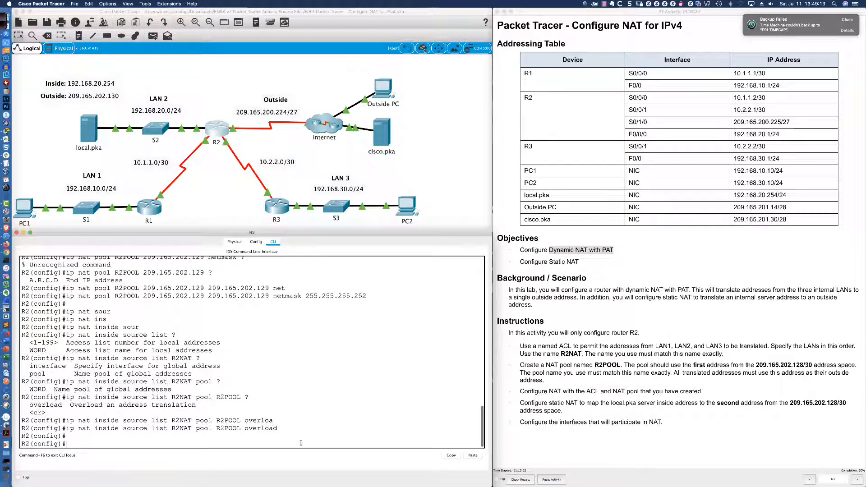
- Review the static NAT instruction for local.pka, then begin ip nat inside source static and query its next parameter
{"action": "scroll", "coordinate": [301, 443], "scroll_direction": "up", "scroll_amount": 4}
{"action": "scroll", "coordinate": [406, 378], "scroll_direction": "down", "scroll_amount": 4}
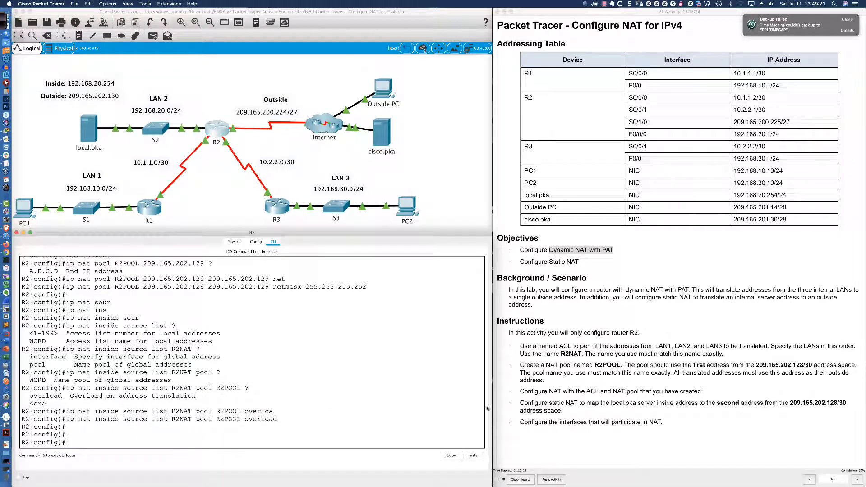
{"action": "triple_click", "coordinate": [523, 407]}
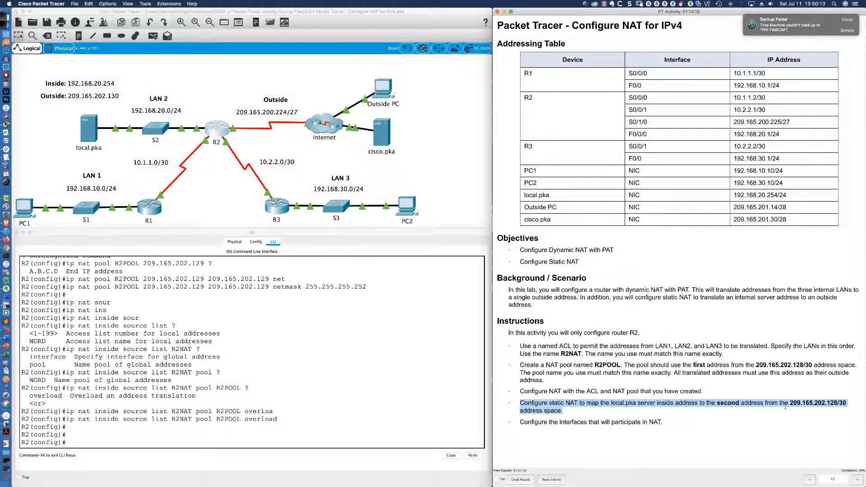
{"action": "left_click", "coordinate": [120, 445]}
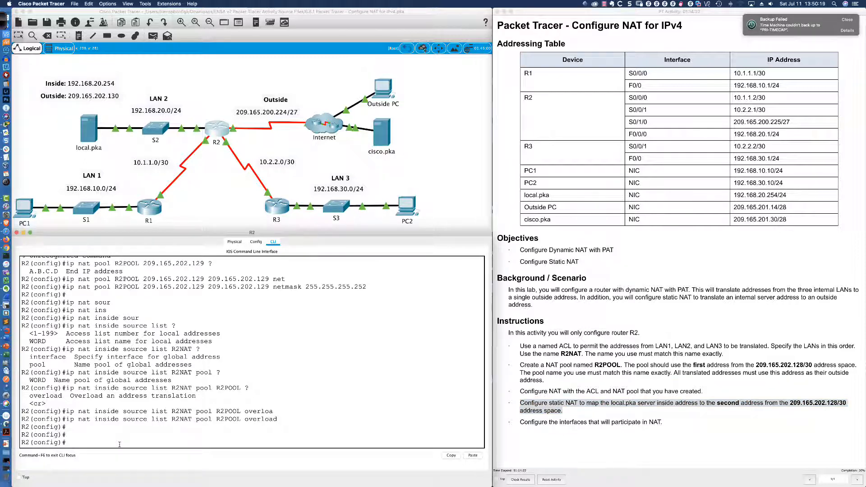
{"action": "type", "text": "ip nat ins"}
{"action": "key", "text": "Tab"}
{"action": "type", "text": "sou"}
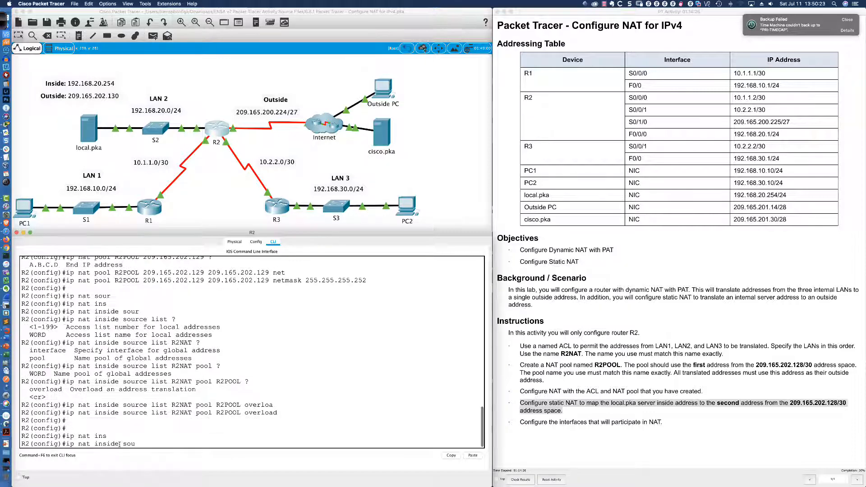
{"action": "key", "text": "Tab"}
{"action": "type", "text": "st"}
{"action": "key", "text": "Tab"}
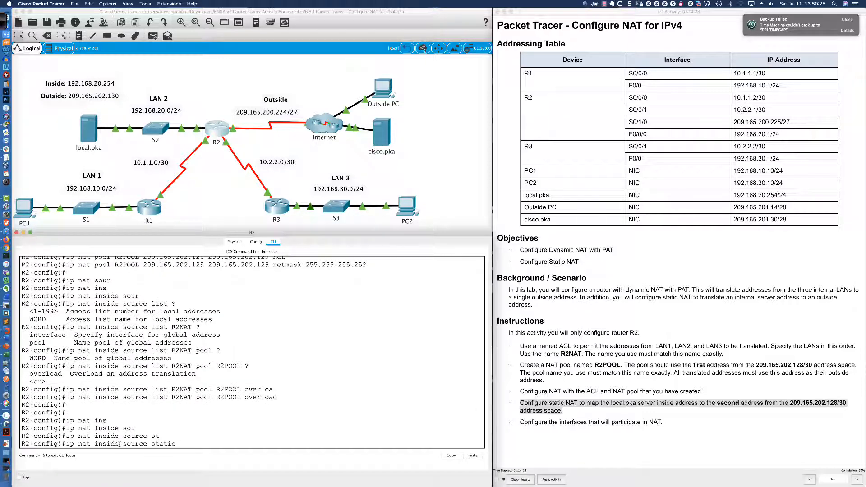
{"action": "type", "text": "?"}
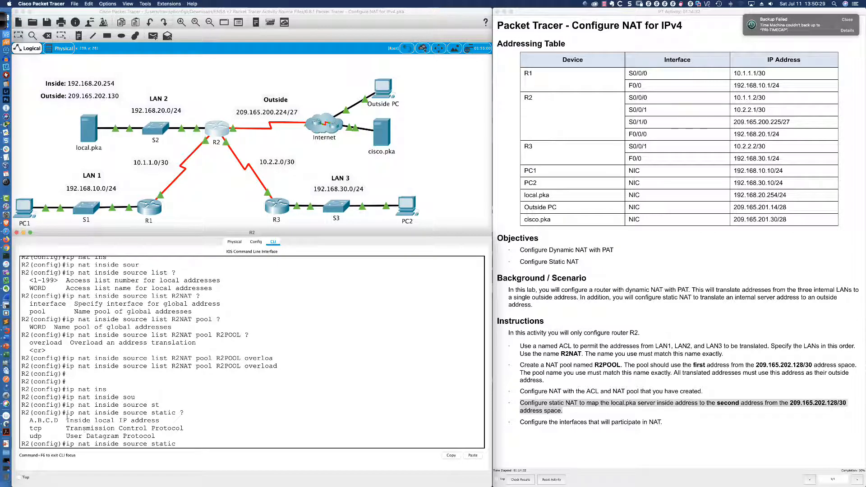
- Enter 192.168.20.254 as the inside local address of the static mapping and query the next parameter
{"action": "left_click_drag", "start_coordinate": [67, 421], "coordinate": [159, 421]}
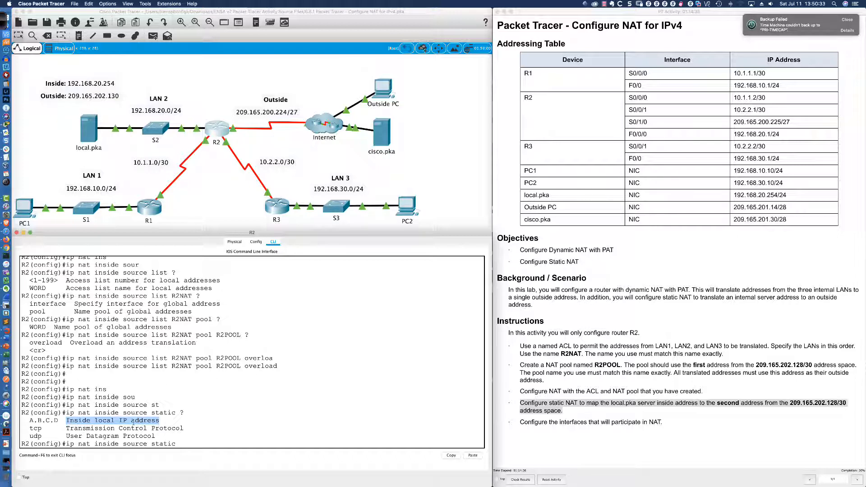
{"action": "left_click", "coordinate": [190, 443]}
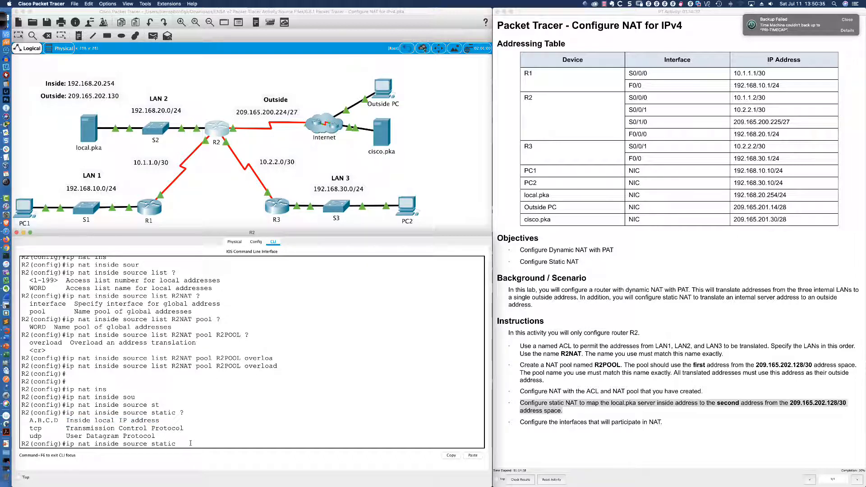
{"action": "type", "text": "192.168.20.254 ?"}
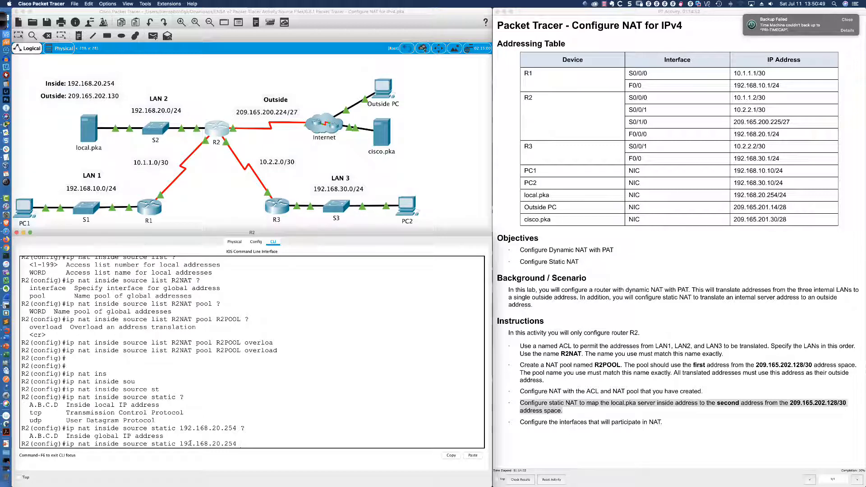
- Enter 209.165.202.130 as the inside global address and submit the static NAT command
{"action": "type", "text": "209.165.202.130 ?"}
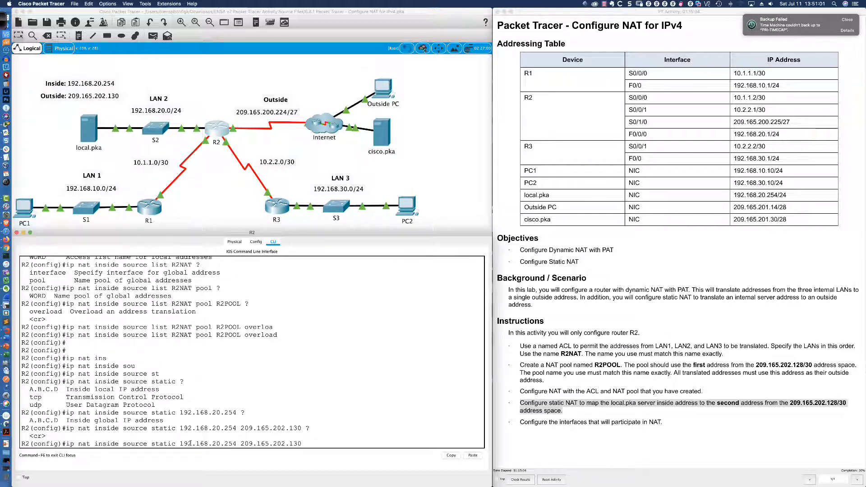
{"action": "key", "text": "Return"}
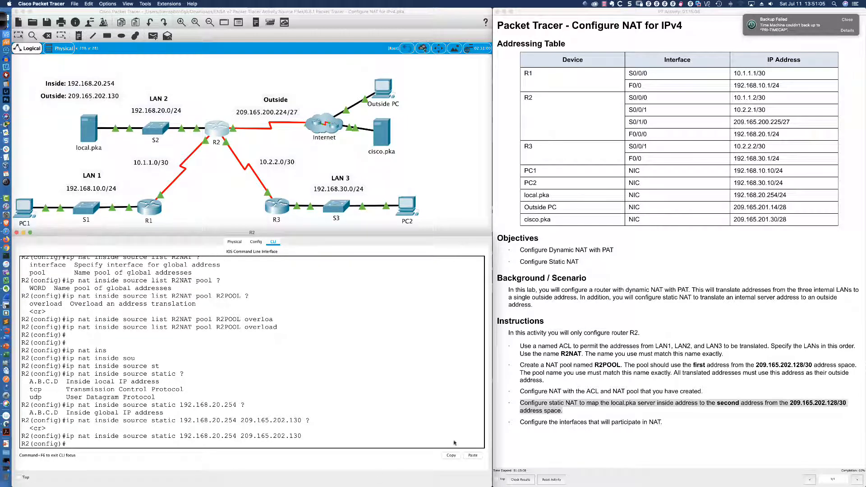
- Review the instruction on NAT interfaces and list R2's interfaces with do sh ip int bri to identify the outside-facing one
{"action": "left_click_drag", "start_coordinate": [520, 422], "coordinate": [665, 424]}
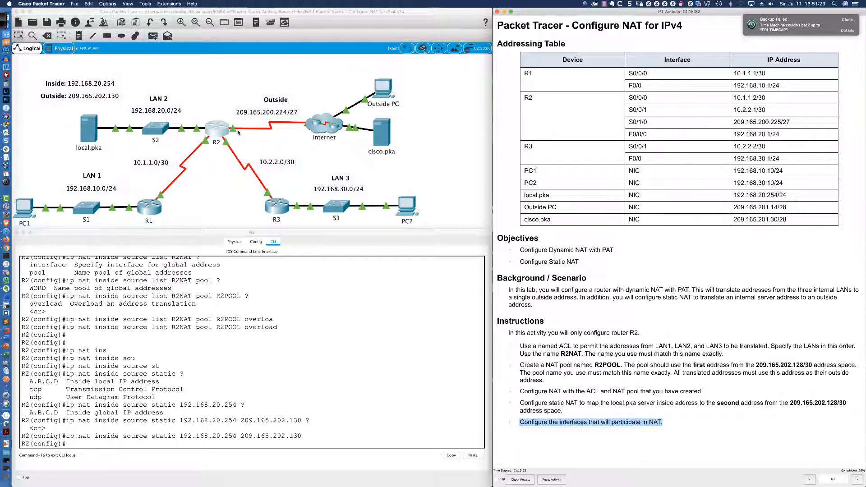
{"action": "left_click", "coordinate": [331, 368]}
{"action": "key", "text": "Return"}
{"action": "key", "text": "Return"}
{"action": "key", "text": "Return"}
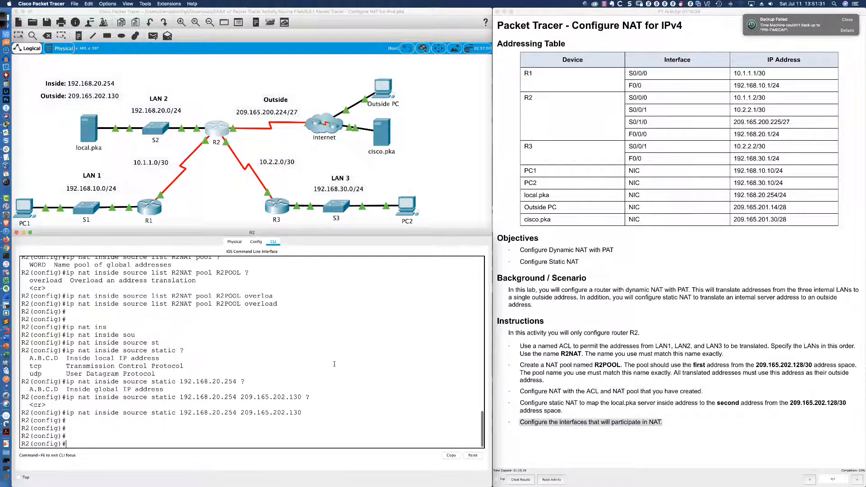
{"action": "type", "text": "do sh ip int bri"}
{"action": "key", "text": "Return"}
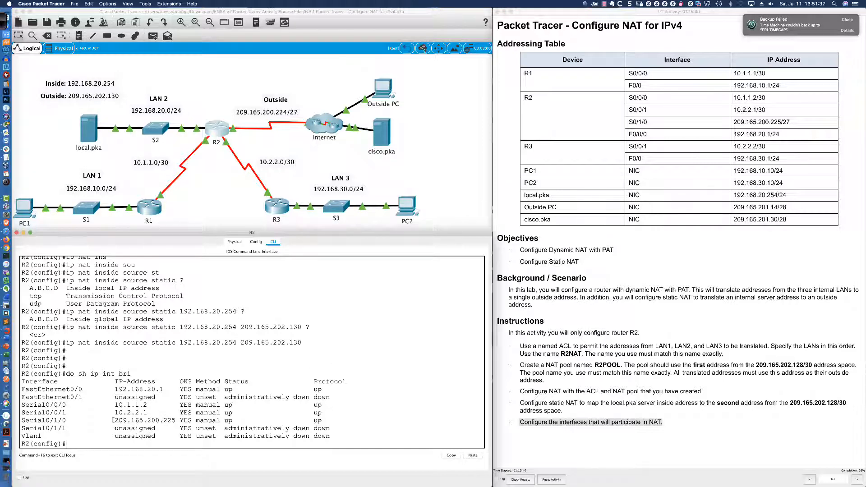
{"action": "left_click_drag", "start_coordinate": [116, 420], "coordinate": [176, 420]}
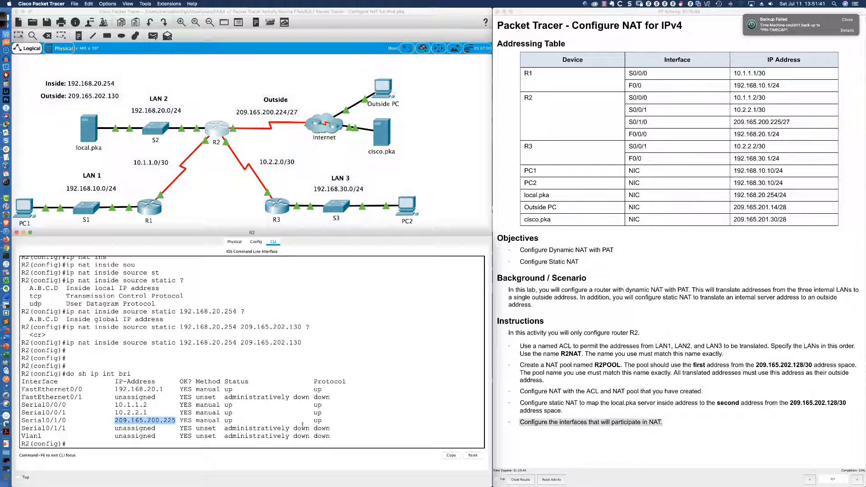
- Enter configuration of interface s0/1/0 and designate it as the NAT outside interface
{"action": "left_click", "coordinate": [374, 419]}
{"action": "type", "text": "int"}
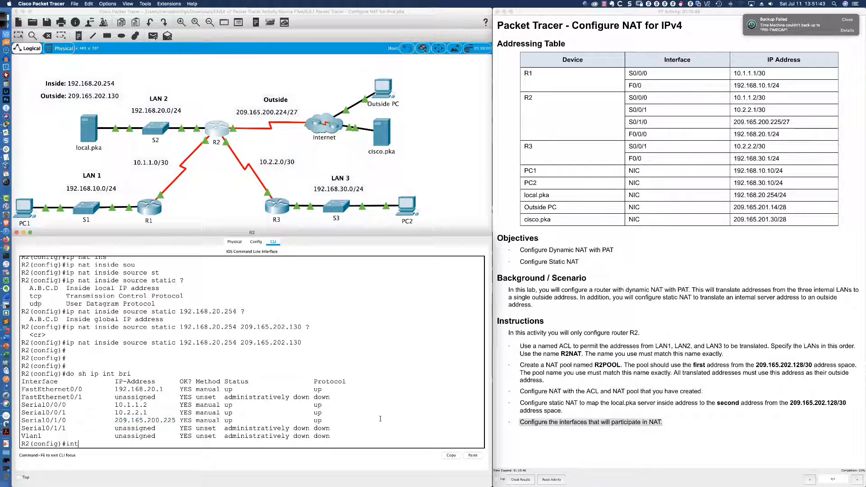
{"action": "type", "text": " s0/1/09"}
{"action": "key", "text": "Return"}
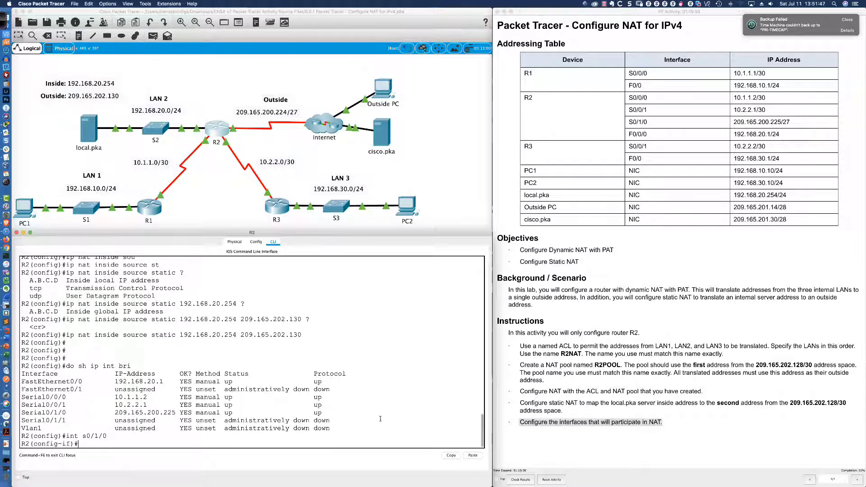
{"action": "type", "text": "ip nat out"}
{"action": "key", "text": "Tab"}
{"action": "key", "text": "Return"}
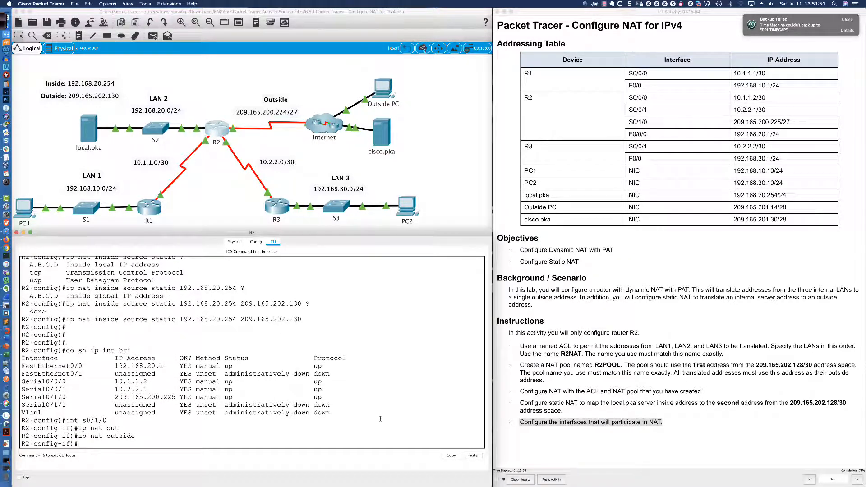
- Enter configuration of interface fa0/0 and designate it as a NAT inside interface
{"action": "type", "text": "int fa0/0"}
{"action": "key", "text": "Return"}
{"action": "type", "text": "ip"}
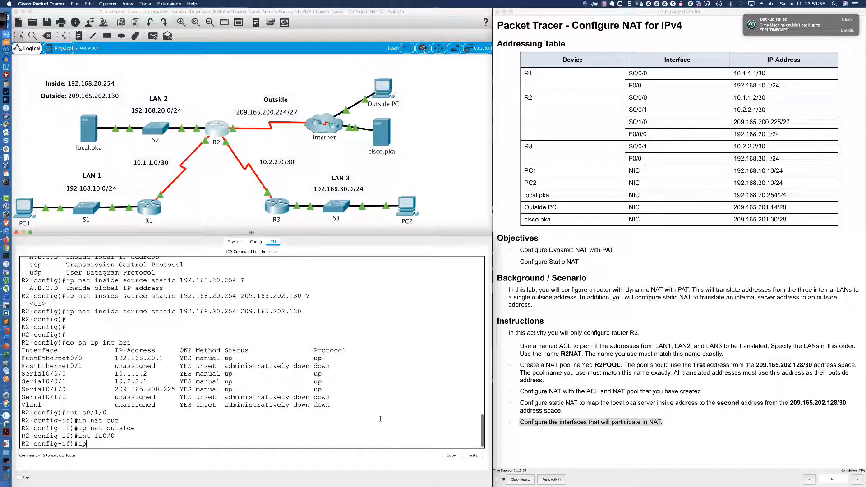
{"action": "type", "text": " nat inside"}
{"action": "key", "text": "Return"}
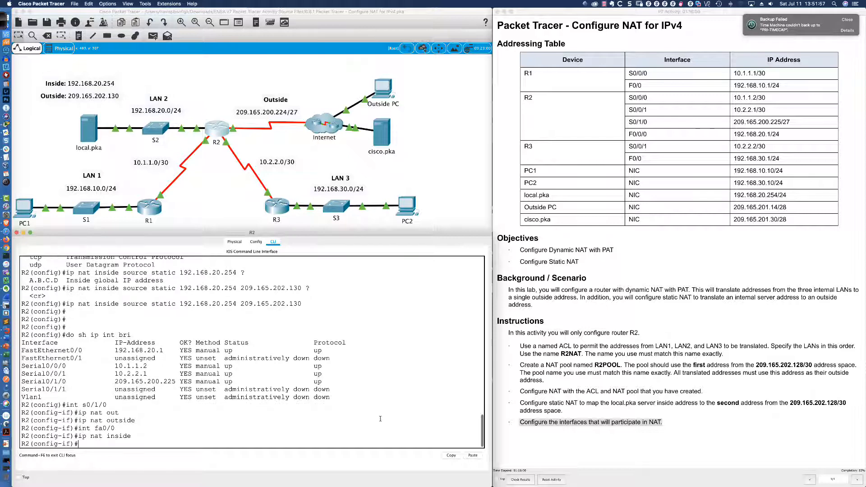
- Enter configuration of interface s0/0/0 and designate it as a NAT inside interface
{"action": "type", "text": "int s0/0/0"}
{"action": "key", "text": "Return"}
{"action": "key", "text": "Up"}
{"action": "key", "text": "Up"}
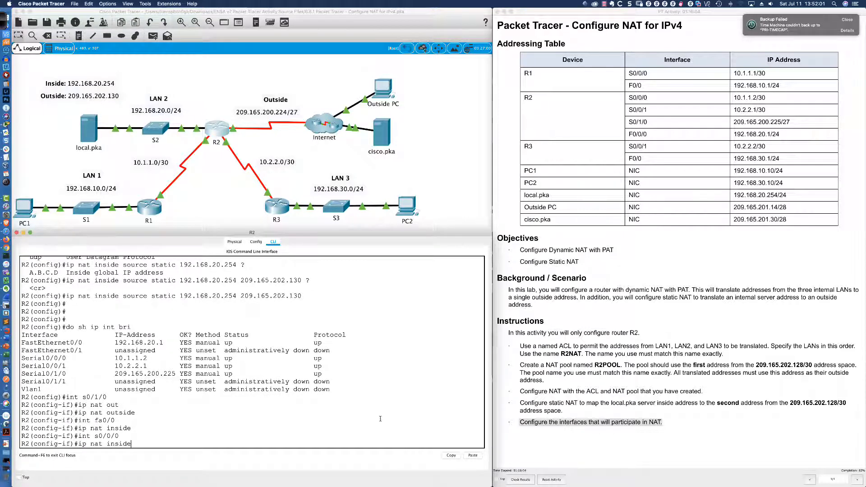
{"action": "key", "text": "Return"}
- Enter configuration of interface s0/0/1 and designate it as a NAT inside interface
{"action": "type", "text": "in"}
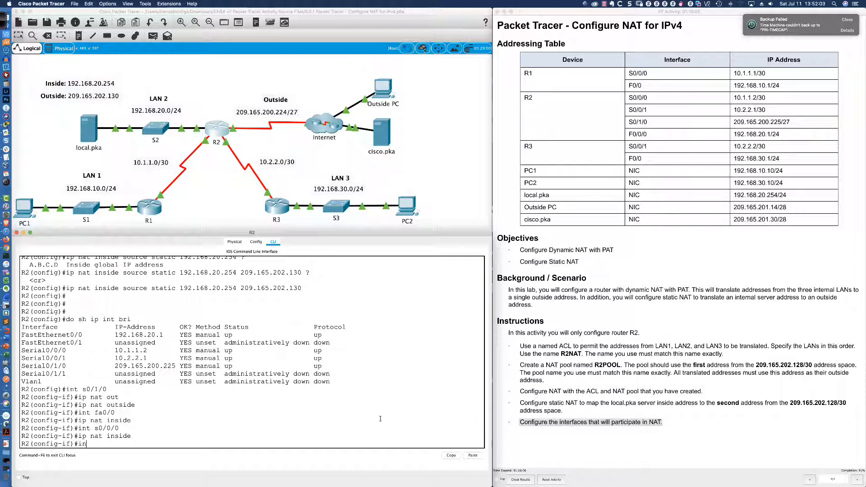
{"action": "type", "text": "t s0/0/1"}
{"action": "key", "text": "Return"}
{"action": "type", "text": "int s0/0/1"}
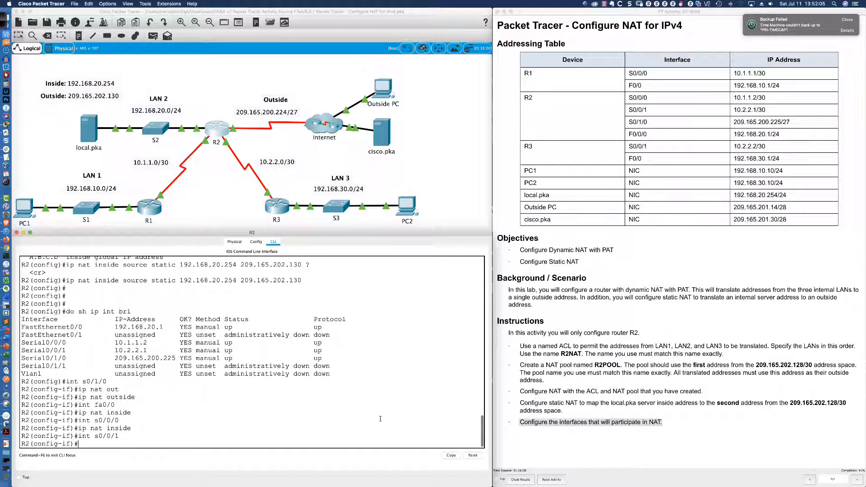
{"action": "key", "text": "Up"}
{"action": "key", "text": "Return"}
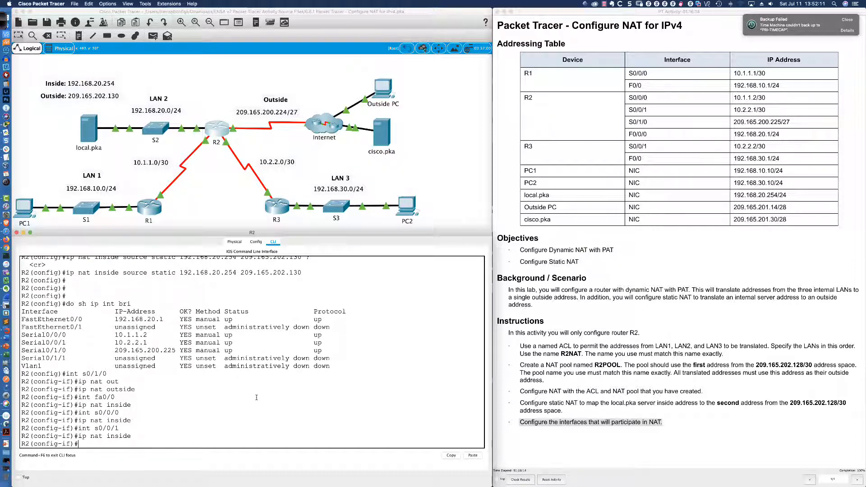
- Exit configuration mode with end and save R2's configuration with wri me
{"action": "type", "text": "end"}
{"action": "key", "text": "Return"}
{"action": "type", "text": "wri me"}
{"action": "key", "text": "Return"}
- Display R2's running configuration with sh run and page through the interfaces to the NAT and access-list statements
{"action": "key", "text": "Return"}
{"action": "key", "text": "Return"}
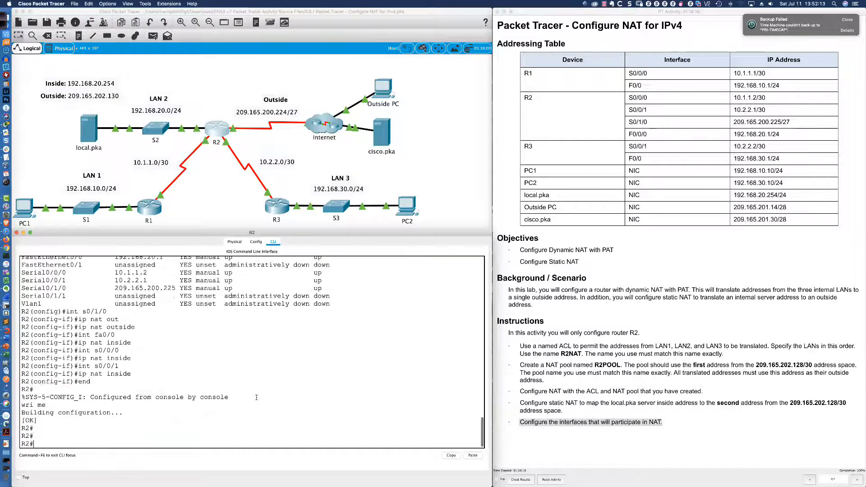
{"action": "type", "text": "sh run"}
{"action": "key", "text": "Return"}
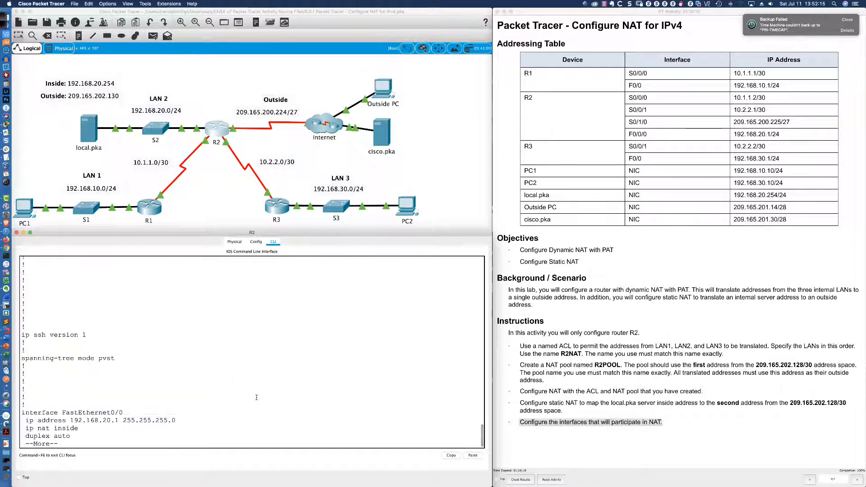
{"action": "key", "text": "Return"}
{"action": "key", "text": "Return"}
{"action": "key", "text": "Return"}
{"action": "key", "text": "Return"}
{"action": "key", "text": "Return"}
{"action": "key", "text": "Return"}
{"action": "key", "text": "Return"}
{"action": "key", "text": "Return"}
{"action": "key", "text": "Return"}
{"action": "key", "text": "Return"}
{"action": "key", "text": "Return"}
{"action": "key", "text": "Return"}
{"action": "key", "text": "Return"}
{"action": "key", "text": "Return"}
{"action": "key", "text": "Return"}
{"action": "key", "text": "Return"}
{"action": "key", "text": "Return"}
{"action": "key", "text": "Return"}
{"action": "key", "text": "Return"}
{"action": "key", "text": "Return"}
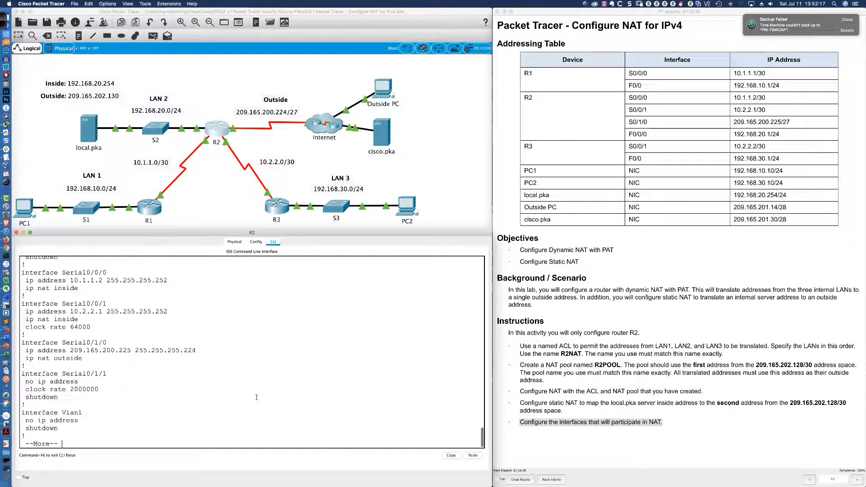
{"action": "key", "text": "space"}
{"action": "key", "text": "Return"}
{"action": "key", "text": "Return"}
{"action": "key", "text": "Return"}
{"action": "key", "text": "Return"}
{"action": "key", "text": "Return"}
{"action": "key", "text": "Return"}
{"action": "key", "text": "Return"}
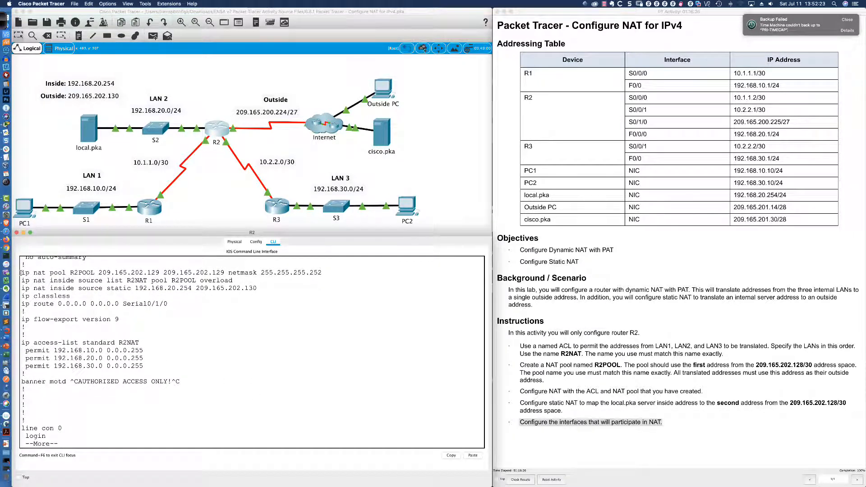
- Review the NAT pool, overload and static statements and the R2NAT access list, and abort the listing
{"action": "left_click_drag", "start_coordinate": [21, 272], "coordinate": [323, 281]}
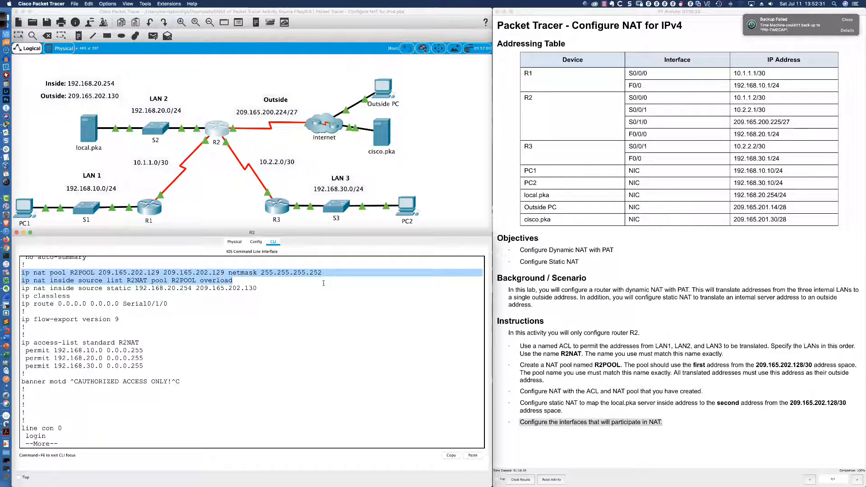
{"action": "left_click_drag", "start_coordinate": [324, 283], "coordinate": [263, 288]}
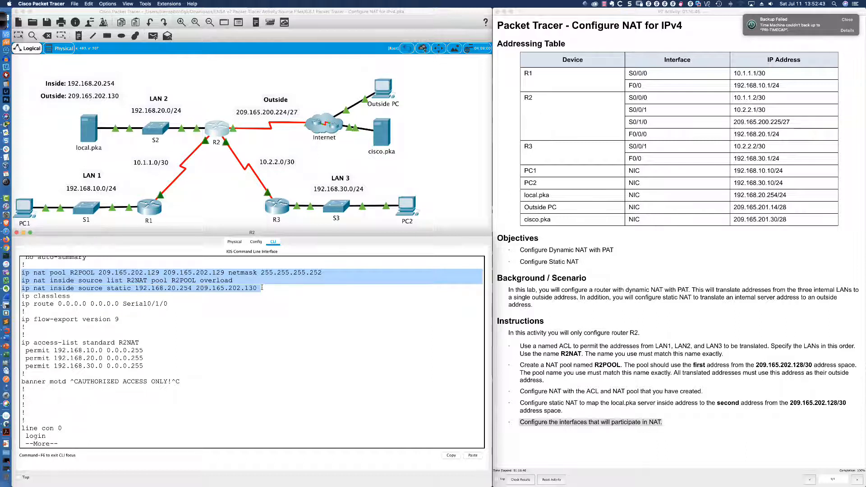
{"action": "left_click", "coordinate": [251, 322]}
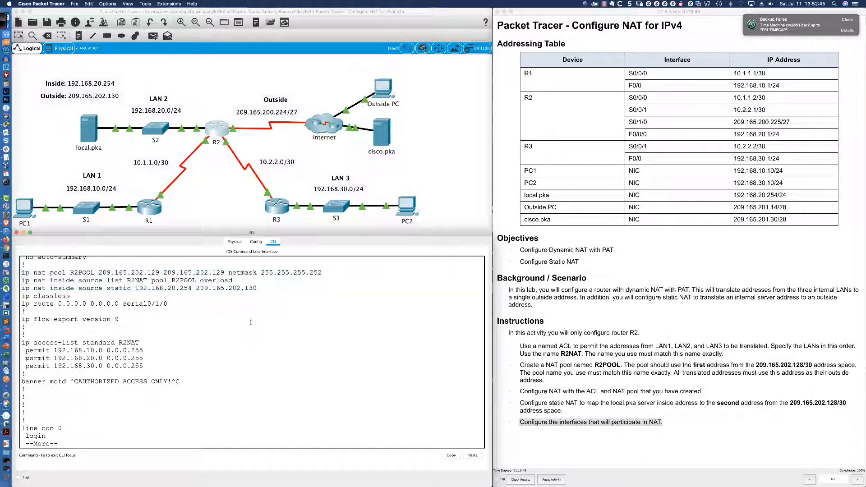
{"action": "left_click_drag", "start_coordinate": [22, 343], "coordinate": [149, 368]}
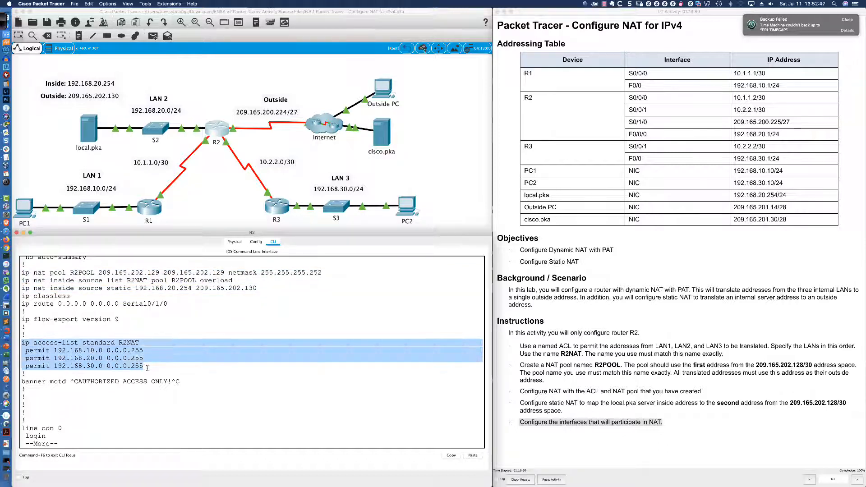
{"action": "left_click", "coordinate": [219, 381]}
{"action": "key", "text": "ctrl+c"}
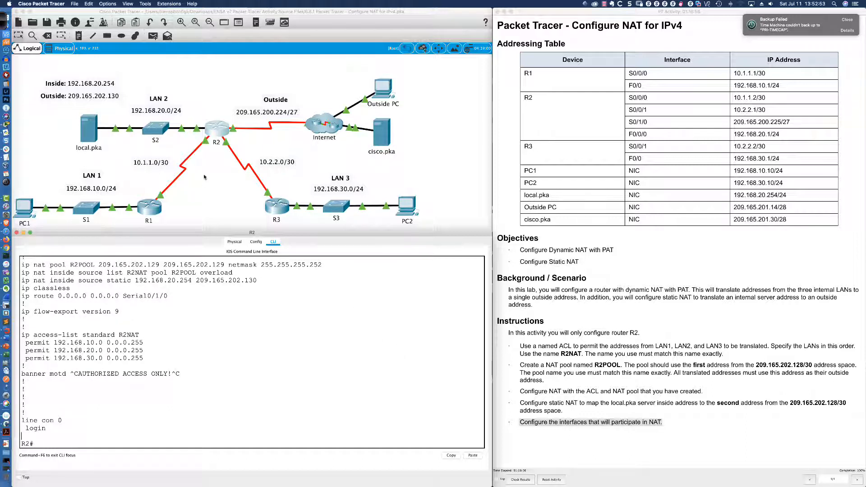
- Display R2's NAT translation table with sh ip nat trans
{"action": "key", "text": "Return"}
{"action": "key", "text": "Return"}
{"action": "key", "text": "Return"}
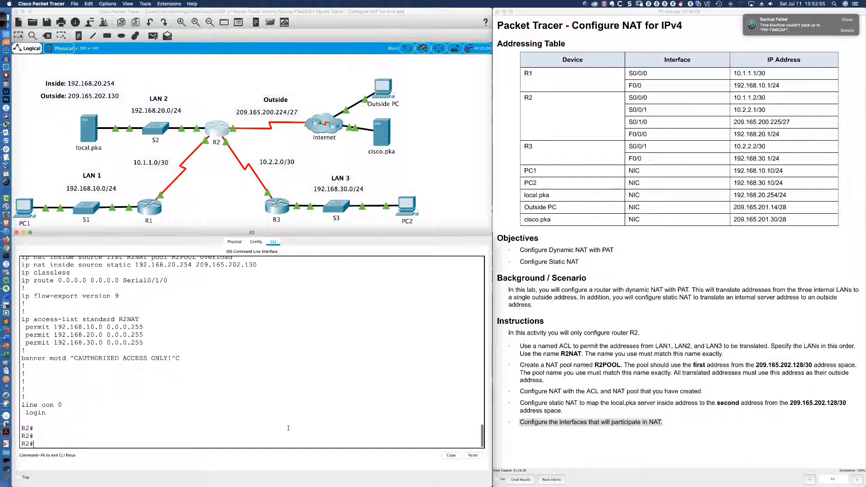
{"action": "type", "text": "sh ip nat tran"}
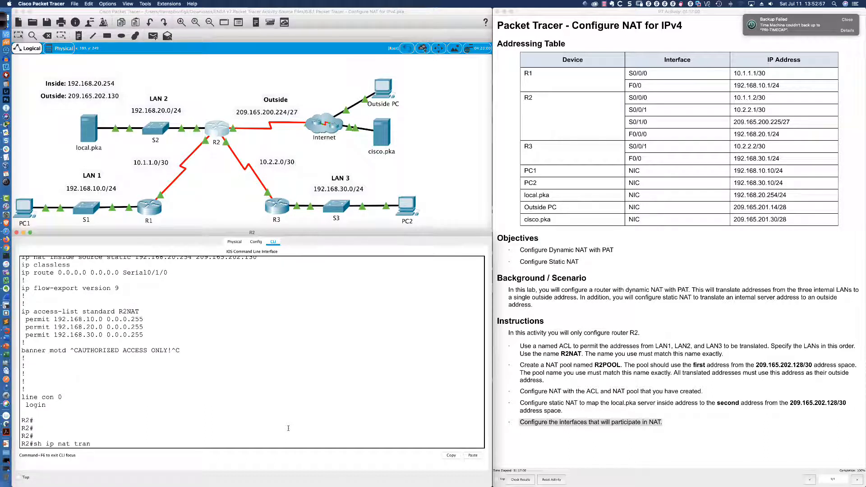
{"action": "type", "text": "s"}
{"action": "key", "text": "Return"}
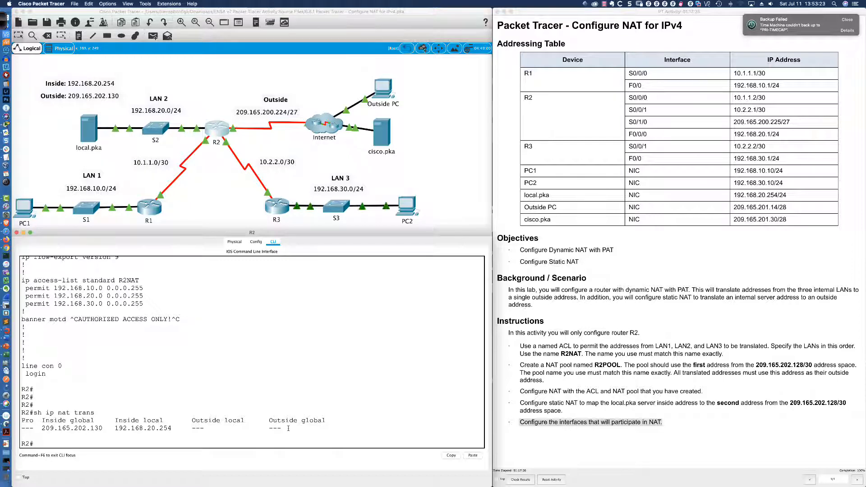
{"action": "left_click", "coordinate": [26, 207]}
{"action": "left_click_drag", "start_coordinate": [484, 146], "coordinate": [151, 288]}
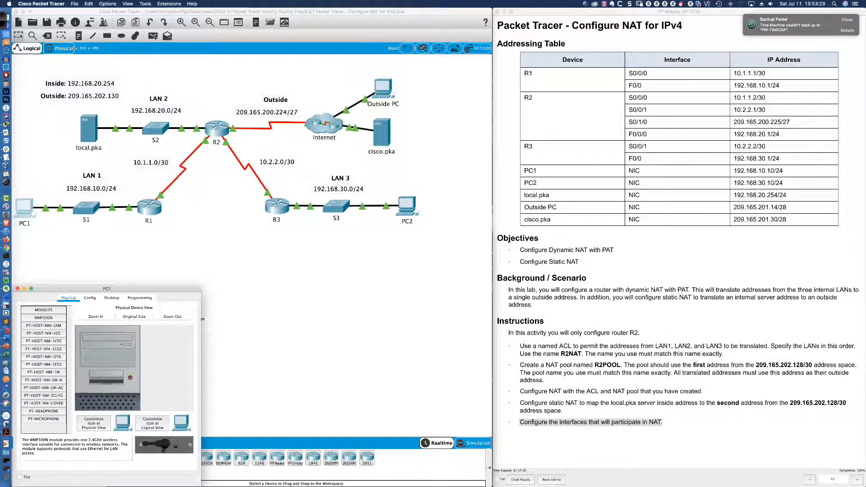
{"action": "left_click_drag", "start_coordinate": [202, 321], "coordinate": [482, 321]}
{"action": "left_click", "coordinate": [251, 298]}
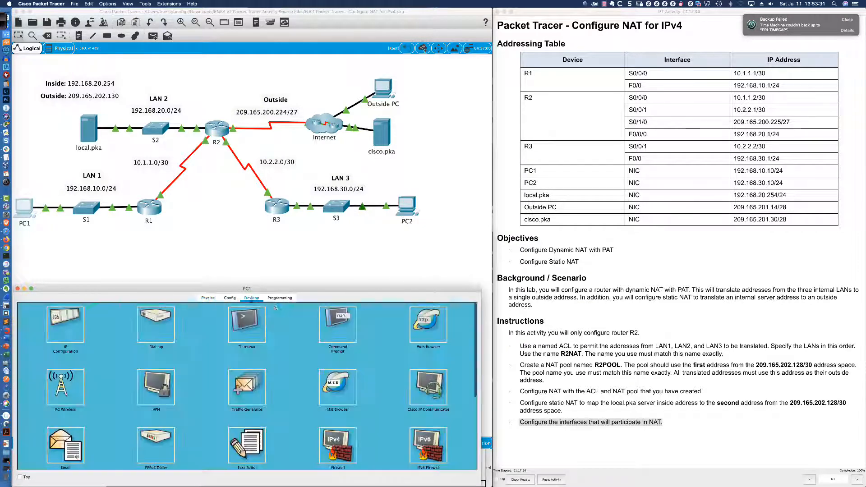
{"action": "left_click", "coordinate": [244, 322]}
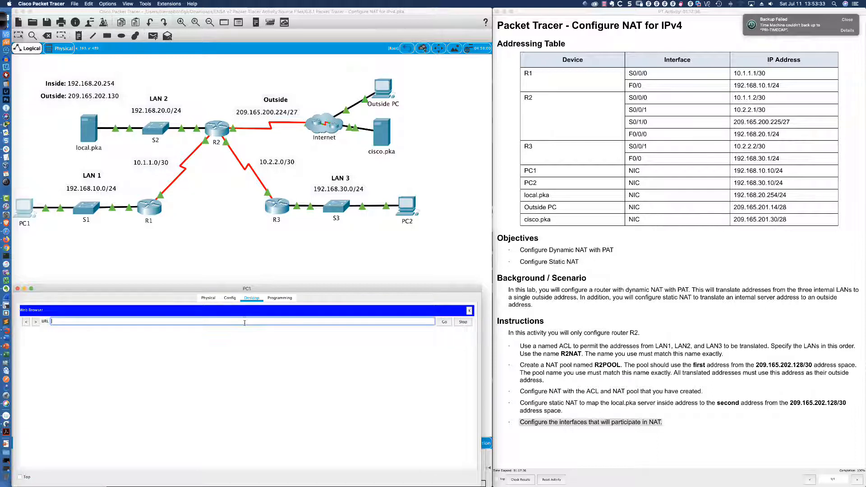
{"action": "type", "text": "http://cisco.pka"}
{"action": "key", "text": "Return"}
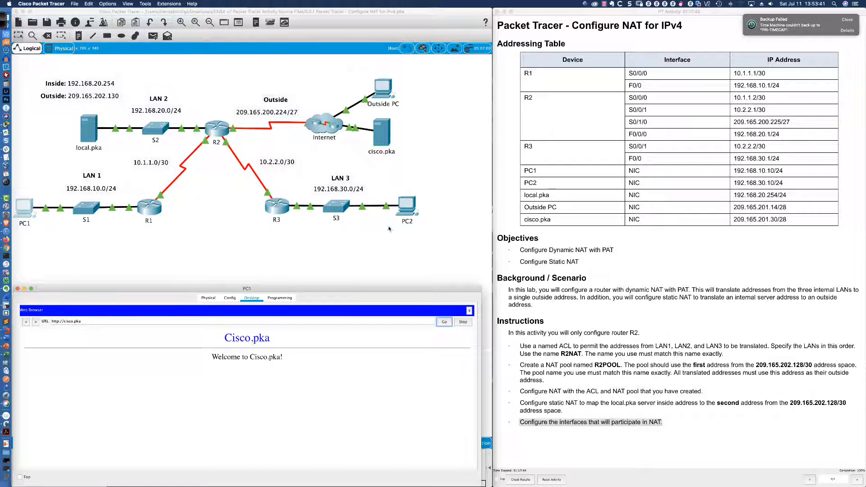
- Return to R2's CLI, rerun sh ip nat trans and examine the inside and outside addresses of the TCP entry
{"action": "left_click", "coordinate": [215, 132]}
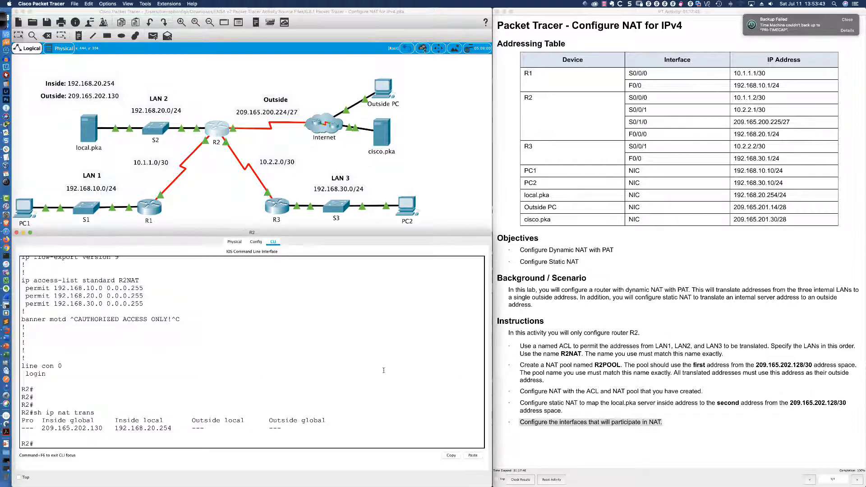
{"action": "type", "text": "sh ip nat trans"}
{"action": "key", "text": "Return"}
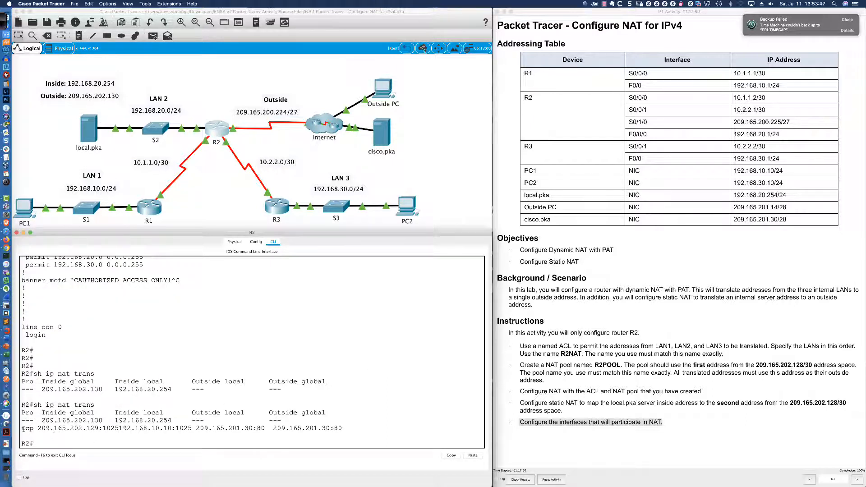
{"action": "left_click_drag", "start_coordinate": [21, 429], "coordinate": [99, 429]}
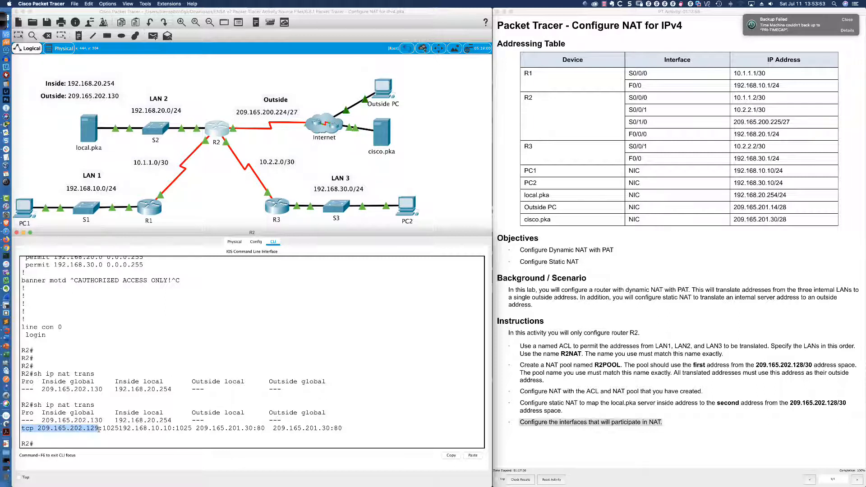
{"action": "left_click_drag", "start_coordinate": [98, 429], "coordinate": [117, 429]}
{"action": "left_click_drag", "start_coordinate": [118, 429], "coordinate": [191, 429]}
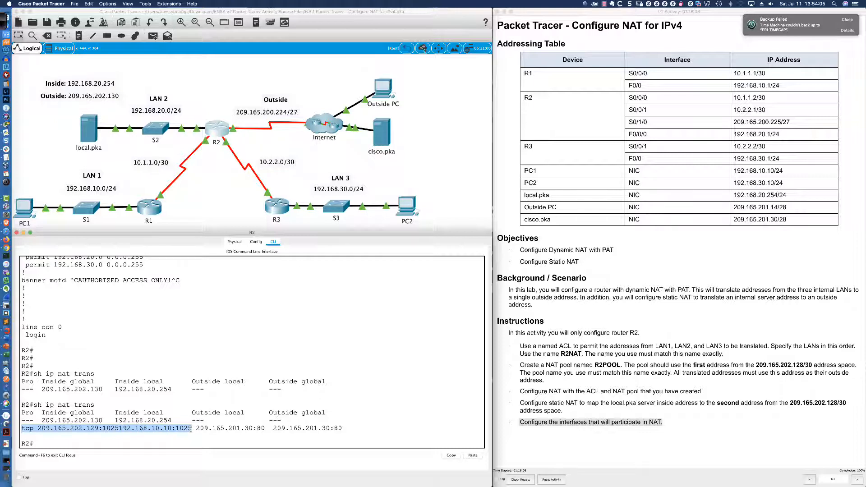
{"action": "left_click_drag", "start_coordinate": [195, 429], "coordinate": [342, 429]}
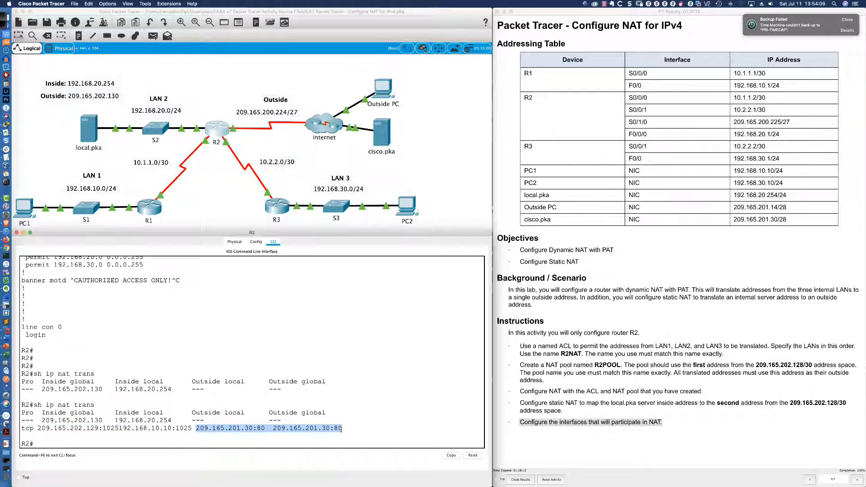
{"action": "left_click", "coordinate": [258, 429]}
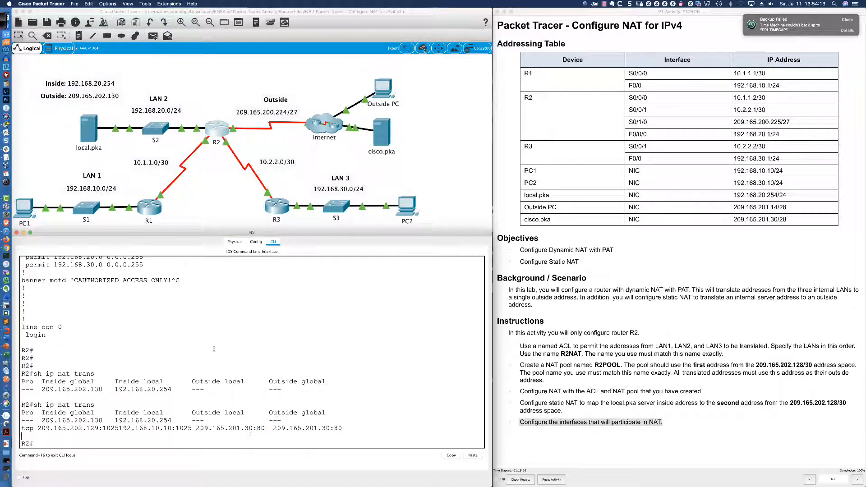
{"action": "left_click", "coordinate": [23, 212]}
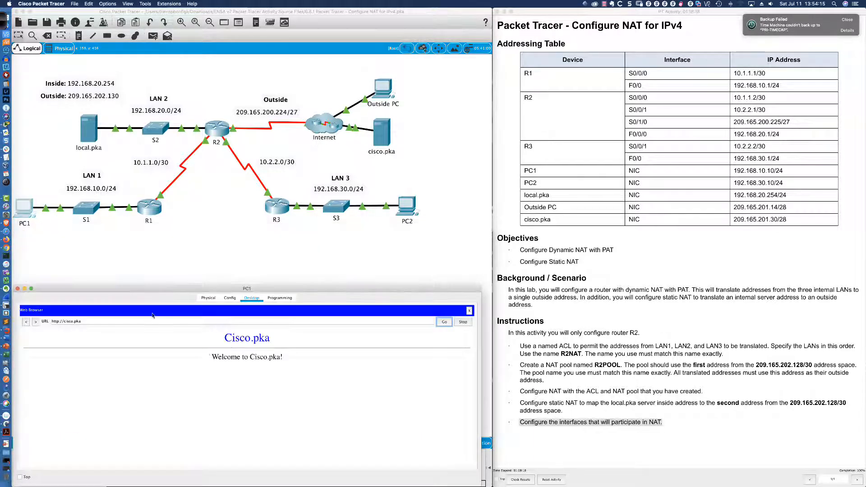
{"action": "left_click", "coordinate": [59, 321]}
{"action": "type", "text": "s"}
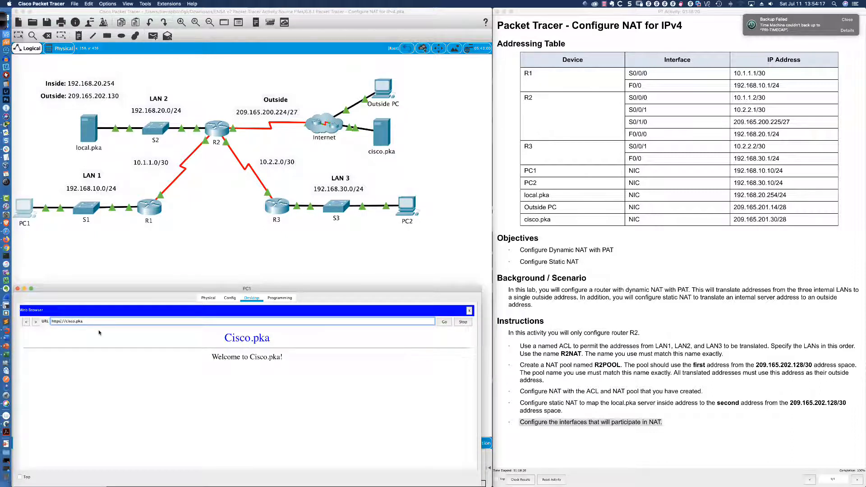
{"action": "left_click", "coordinate": [444, 322]}
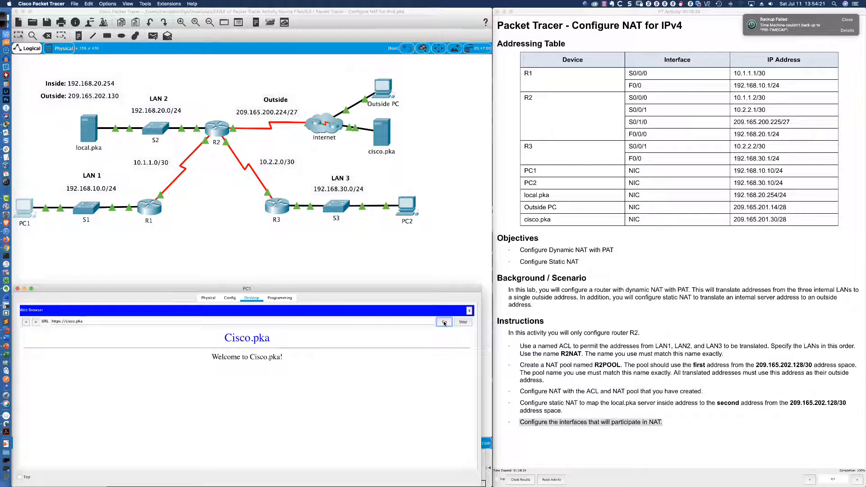
{"action": "left_click", "coordinate": [444, 323]}
- Rerun sh ip nat trans on R2 and examine the port numbers of the inside global addresses
{"action": "left_click", "coordinate": [212, 133]}
{"action": "key", "text": "Up"}
{"action": "key", "text": "Return"}
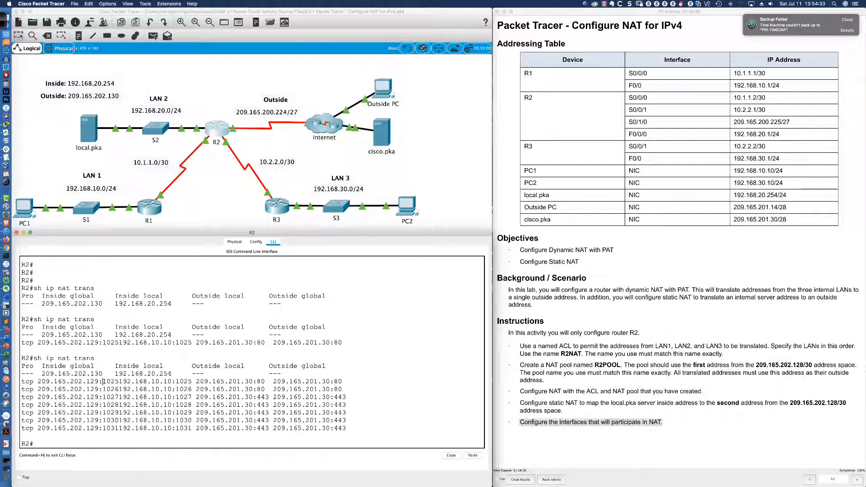
{"action": "left_click_drag", "start_coordinate": [103, 382], "coordinate": [131, 382]}
{"action": "left_click_drag", "start_coordinate": [131, 382], "coordinate": [118, 381]}
{"action": "left_click", "coordinate": [322, 443]}
- Bring the activity instructions into focus, dismiss the backup notification and switch to the PowerPoint presentation
{"action": "left_click", "coordinate": [589, 450]}
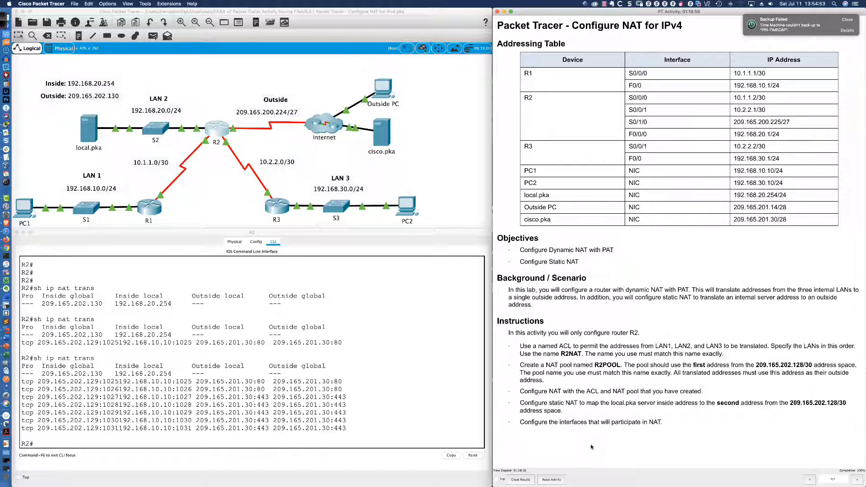
{"action": "left_click", "coordinate": [843, 21]}
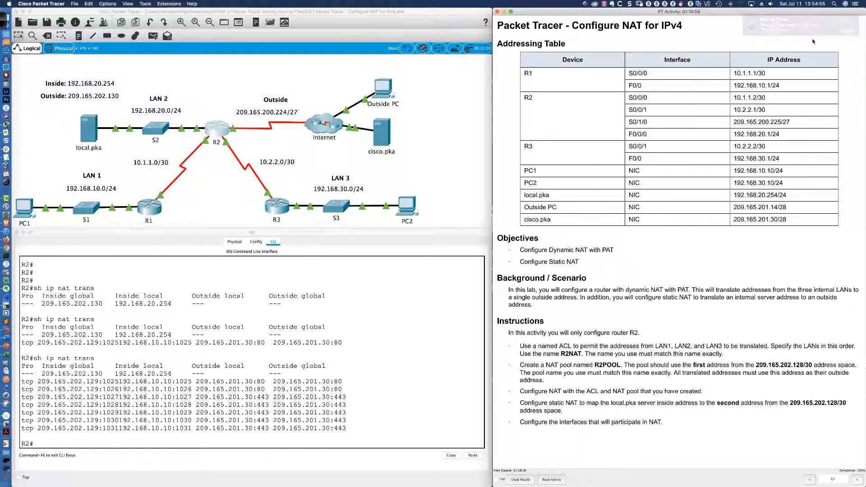
{"action": "key", "text": "super+Tab"}
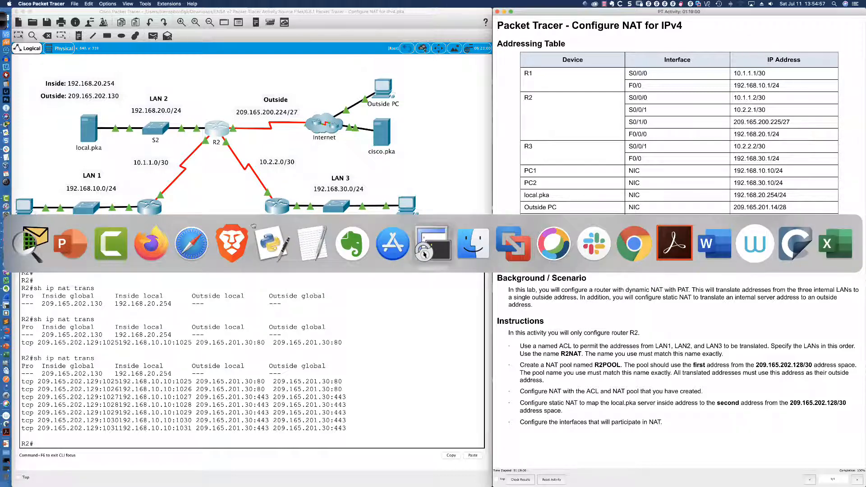
{"action": "left_click", "coordinate": [71, 243]}
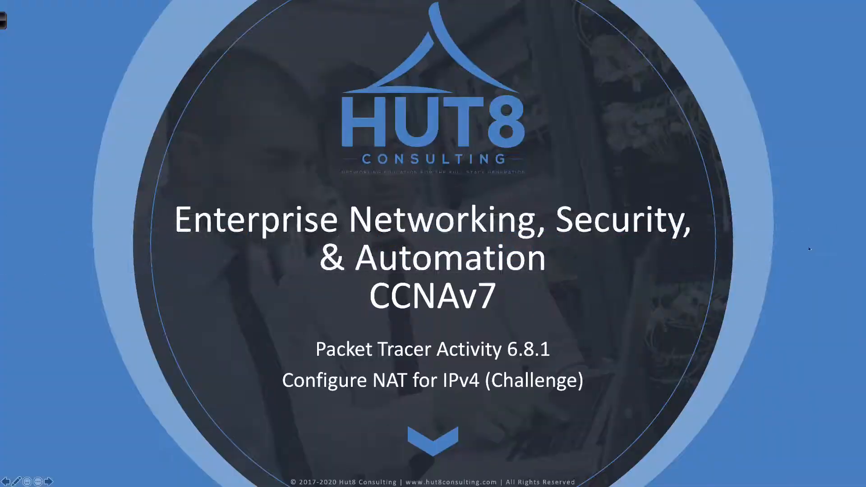